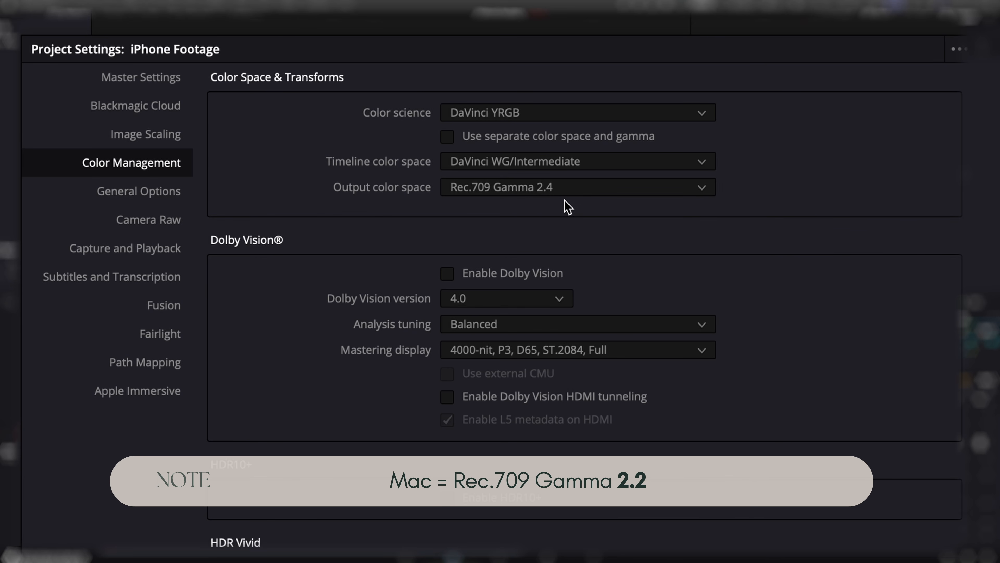
Select Rec.709 Gamma 2.4 as the project's output color space and open the 3D lookup table interpolation options
{"action": "left_click", "coordinate": [563, 190]}
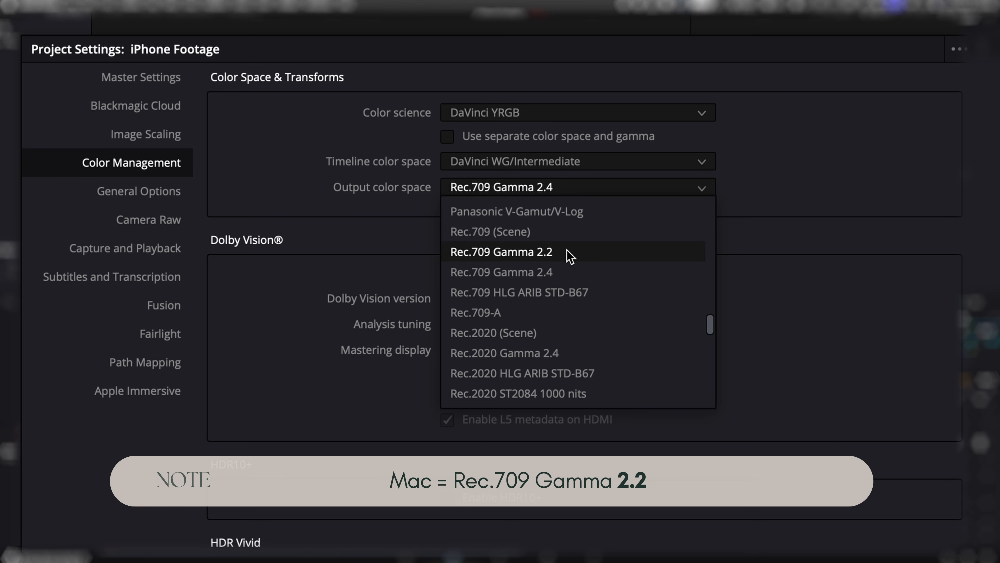
{"action": "left_click", "coordinate": [661, 272]}
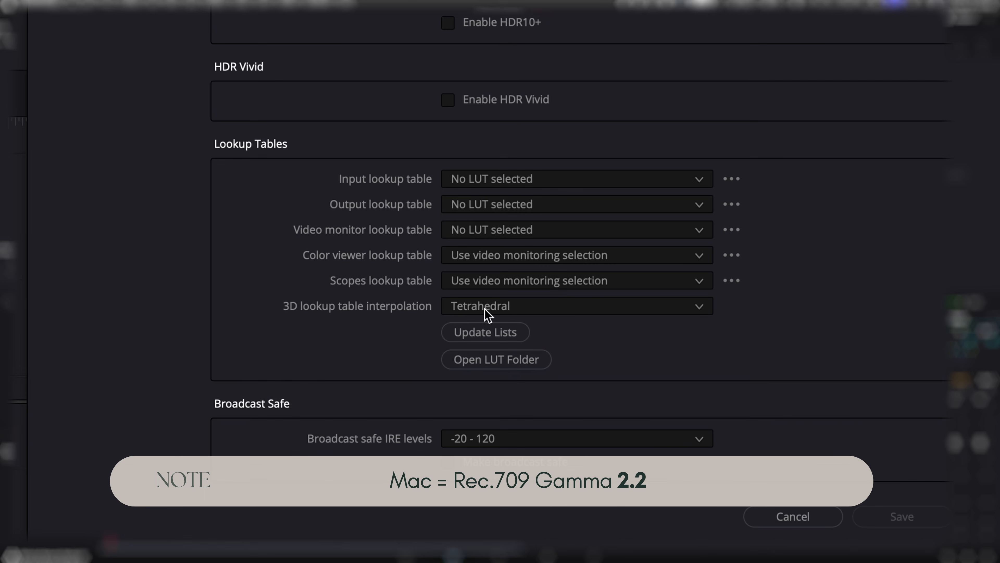
{"action": "left_click", "coordinate": [559, 309]}
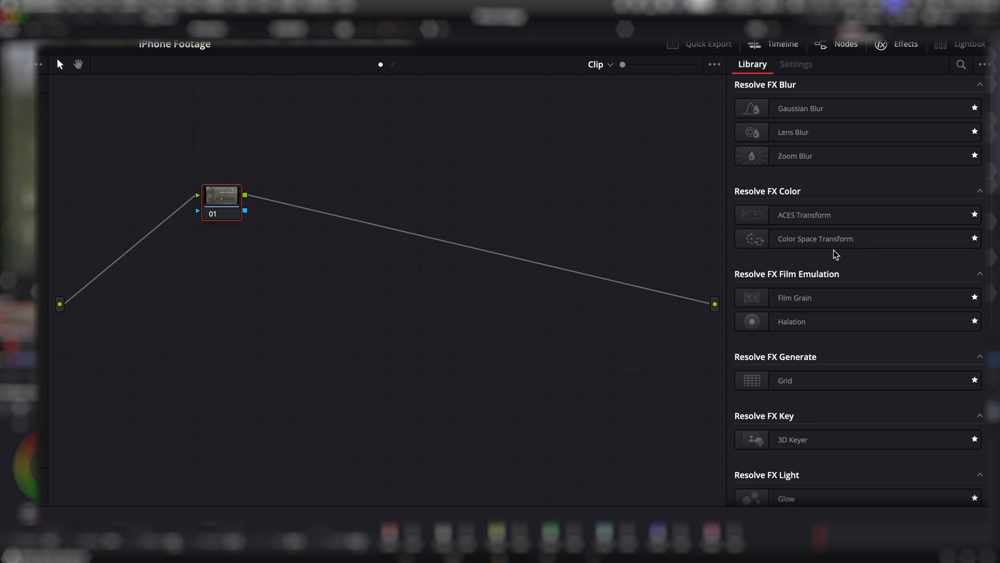
Apply a Color Space Transform to node 01 with input color space Apple Log 2 and input gamma Apple Log
{"action": "left_click_drag", "start_coordinate": [833, 244], "coordinate": [228, 203]}
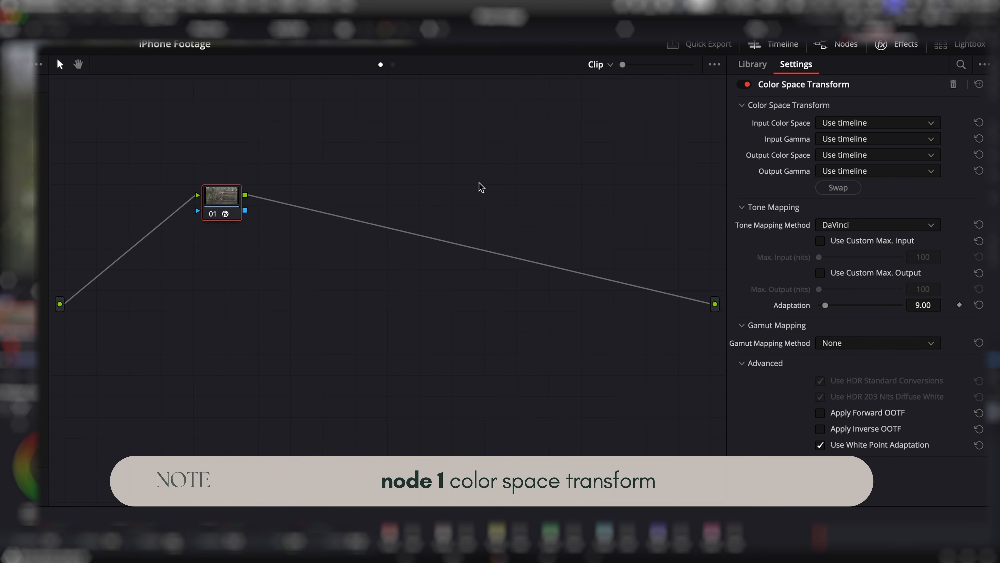
{"action": "left_click", "coordinate": [891, 125]}
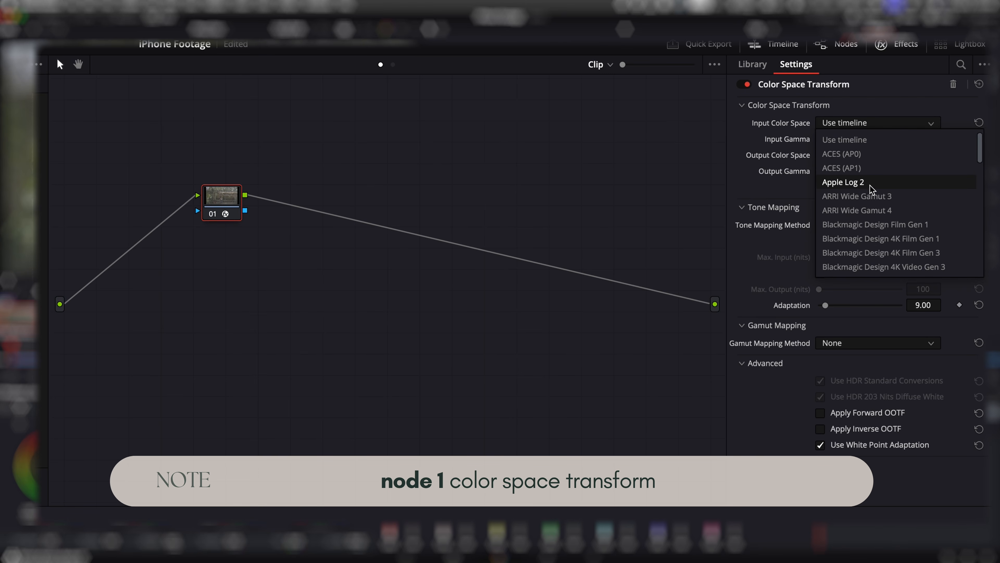
{"action": "left_click", "coordinate": [881, 189]}
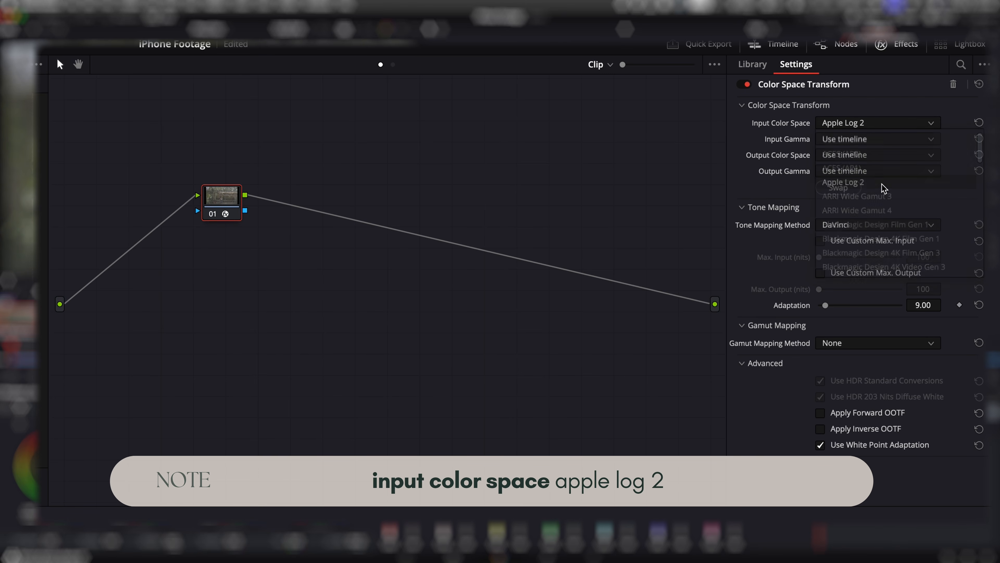
{"action": "left_click", "coordinate": [879, 138]}
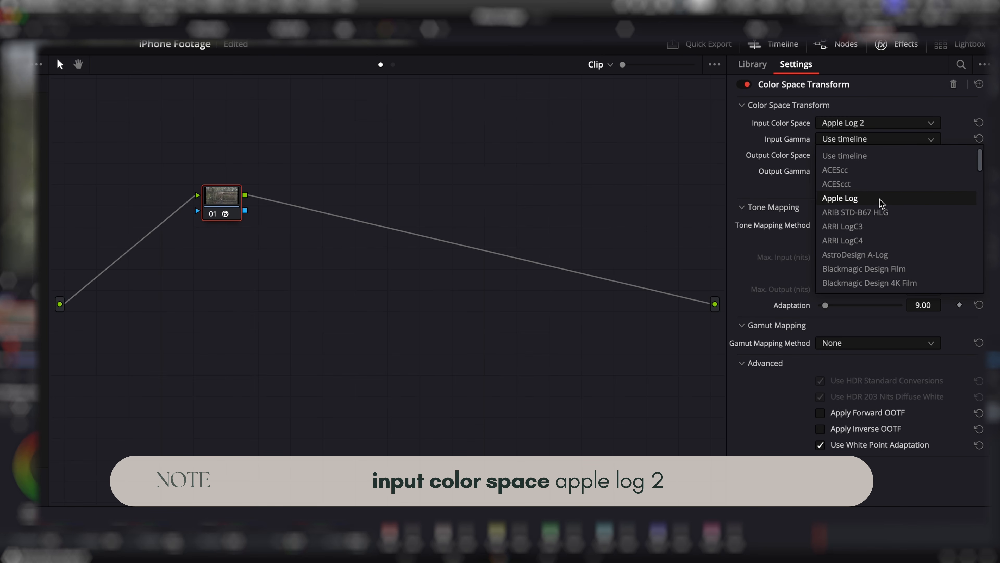
{"action": "left_click", "coordinate": [880, 200]}
Set node 01's transform output color space to DaVinci Wide Gamut and its output gamma to DaVinci Intermediate
{"action": "left_click", "coordinate": [867, 155]}
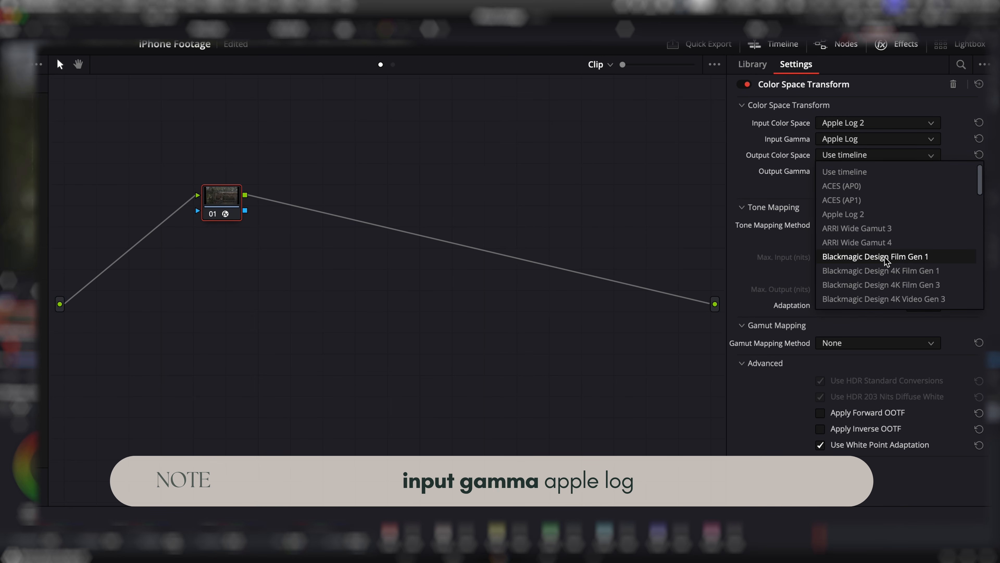
{"action": "scroll", "coordinate": [886, 261], "scroll_direction": "down", "scroll_amount": 12}
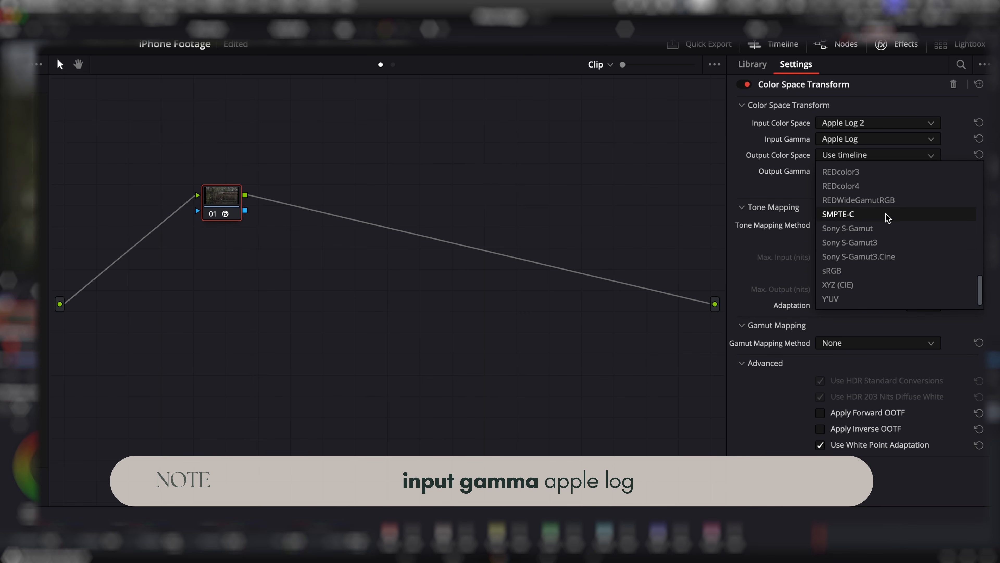
{"action": "scroll", "coordinate": [888, 218], "scroll_direction": "up", "scroll_amount": 8}
{"action": "left_click", "coordinate": [888, 227]}
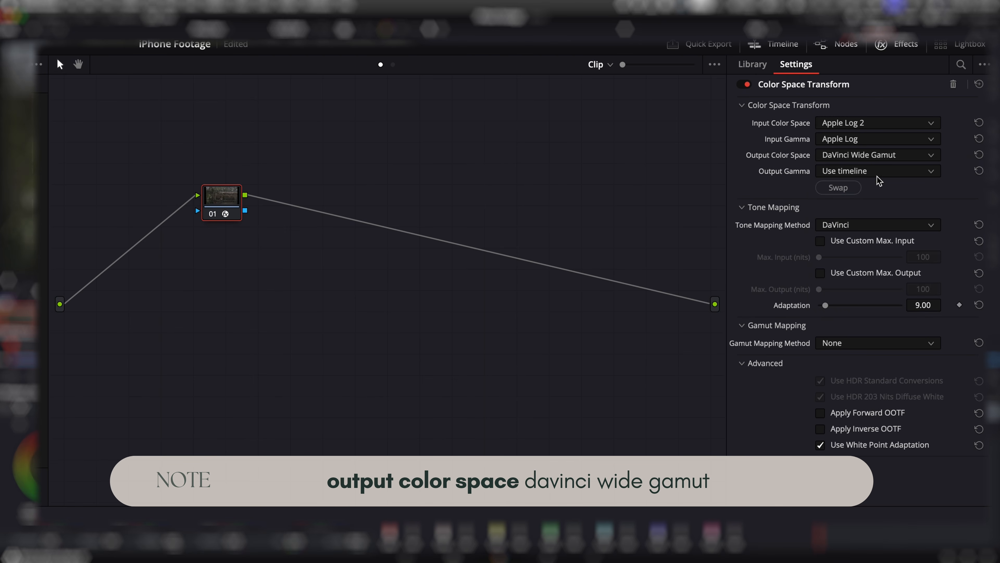
{"action": "left_click", "coordinate": [869, 172]}
{"action": "scroll", "coordinate": [886, 260], "scroll_direction": "down", "scroll_amount": 6}
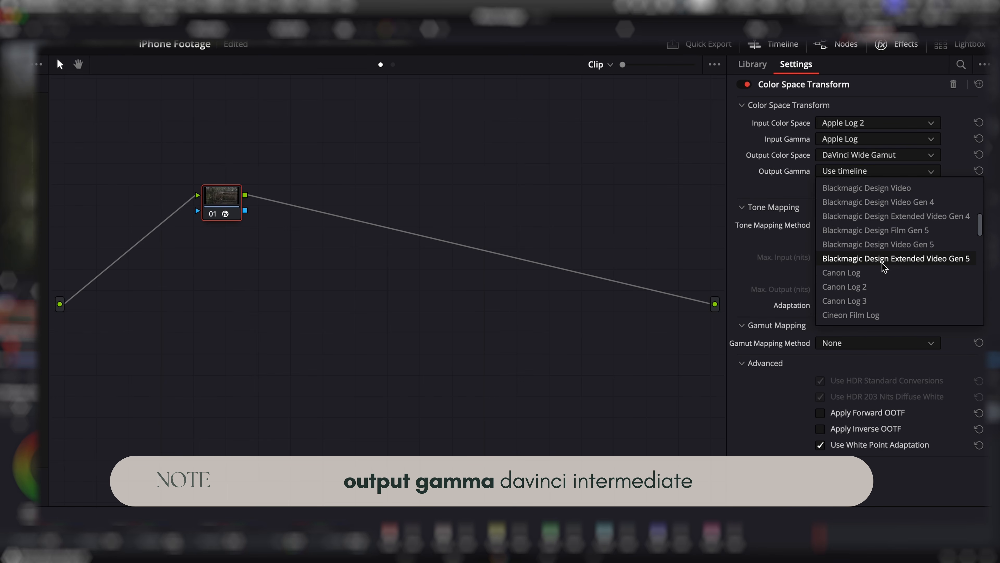
{"action": "scroll", "coordinate": [891, 266], "scroll_direction": "down", "scroll_amount": 3}
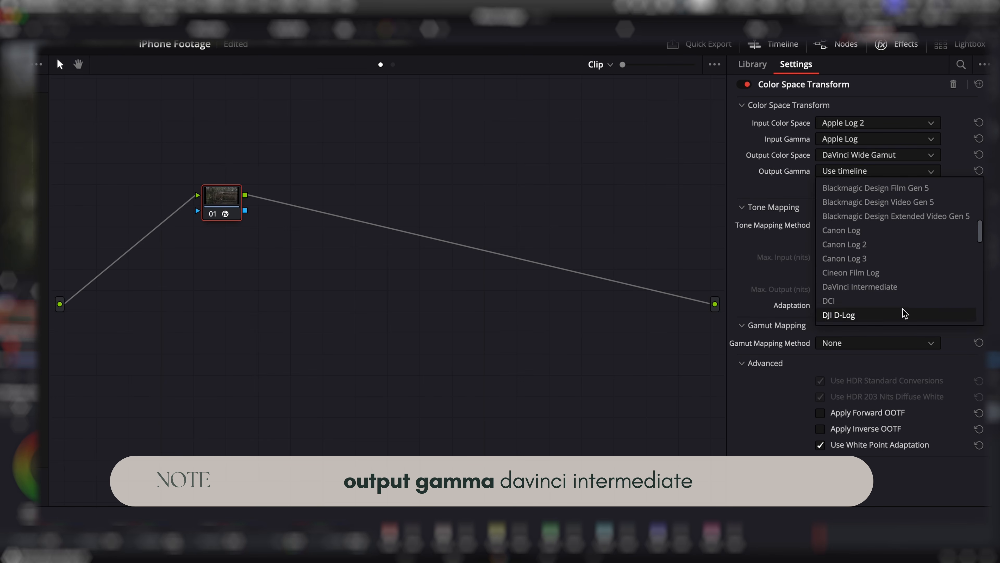
{"action": "left_click", "coordinate": [878, 286]}
Add four serial nodes in a row after node 01
{"action": "right_click", "coordinate": [224, 195]}
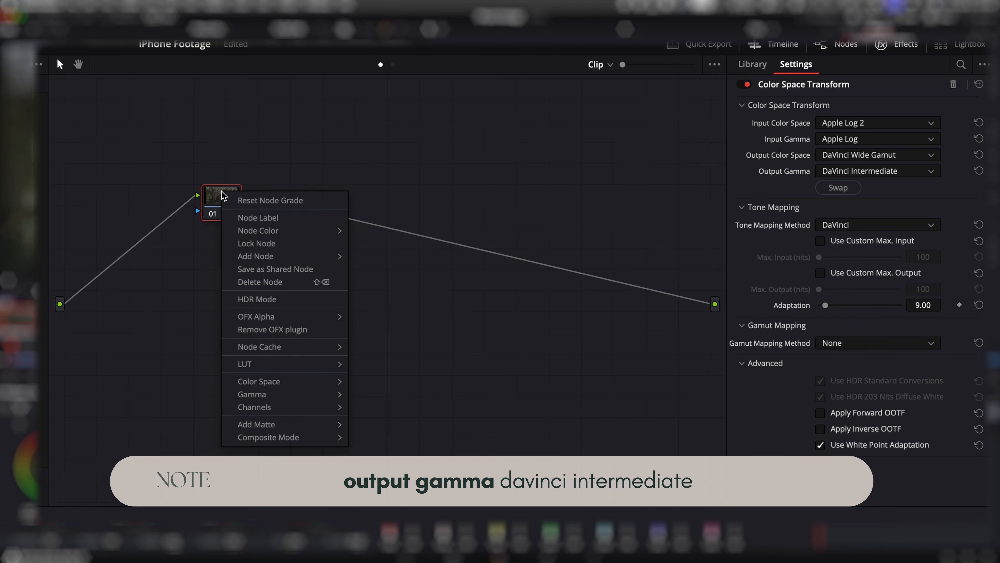
{"action": "mouse_move", "coordinate": [330, 263]}
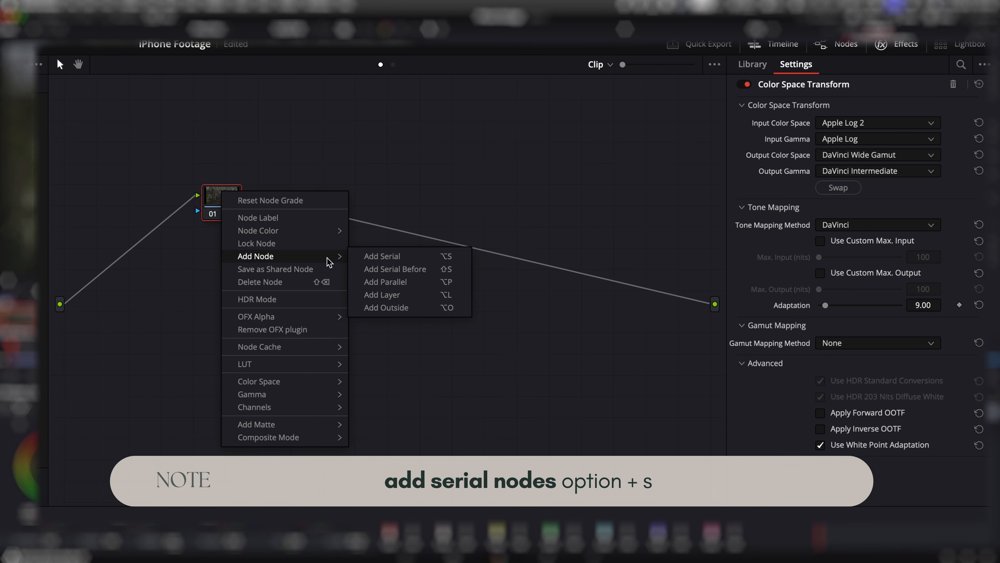
{"action": "left_click", "coordinate": [394, 256]}
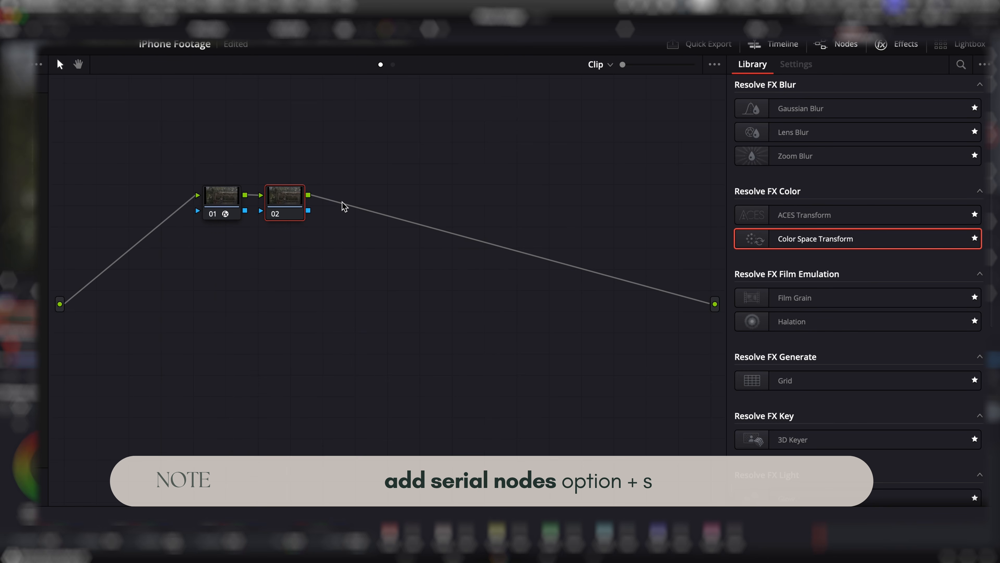
{"action": "key", "text": "alt+s"}
{"action": "key", "text": "alt+s"}
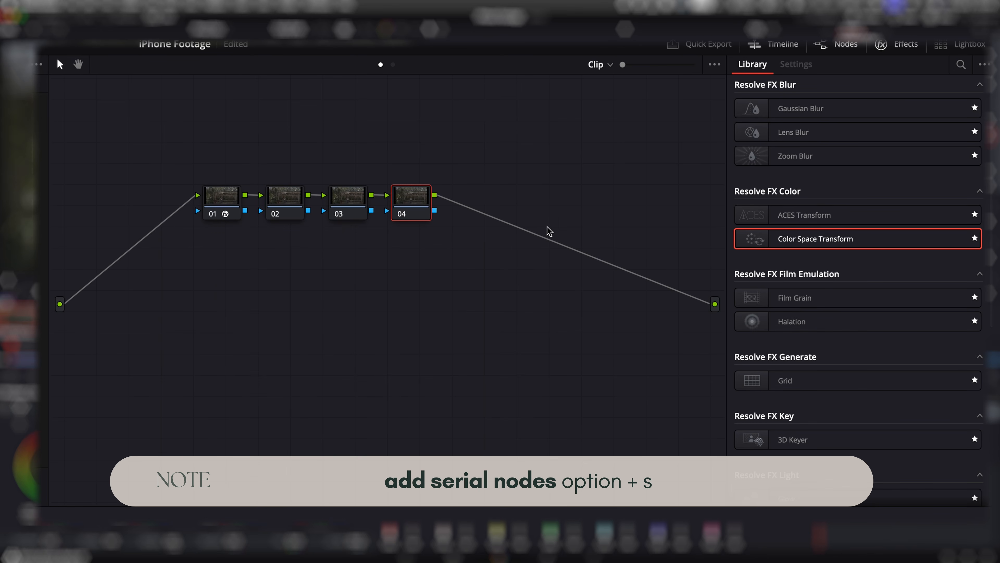
{"action": "key", "text": "alt+s"}
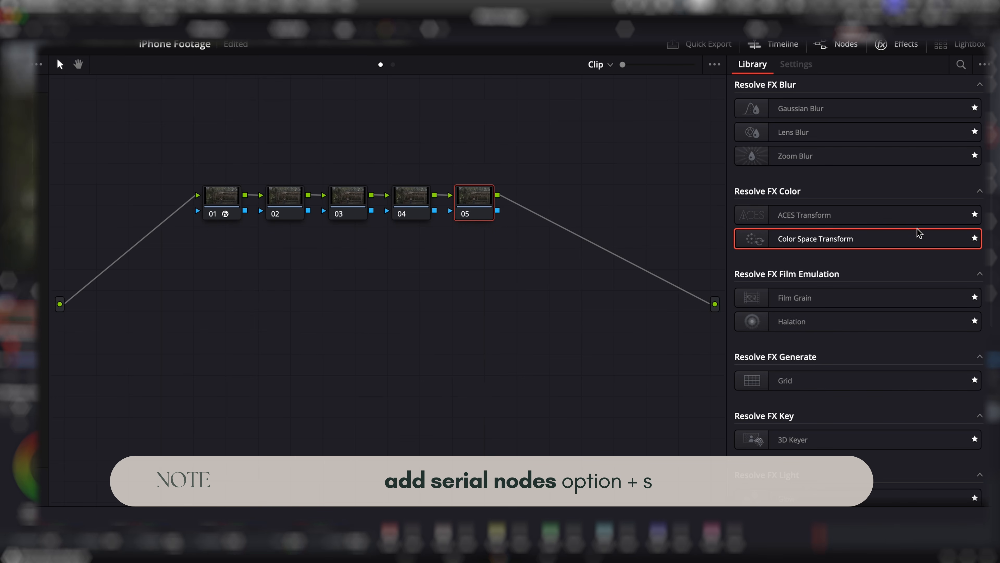
Apply a Color Space Transform to node 05 with input color space DaVinci Wide Gamut and input gamma DaVinci Intermediate
{"action": "left_click_drag", "start_coordinate": [849, 239], "coordinate": [478, 204]}
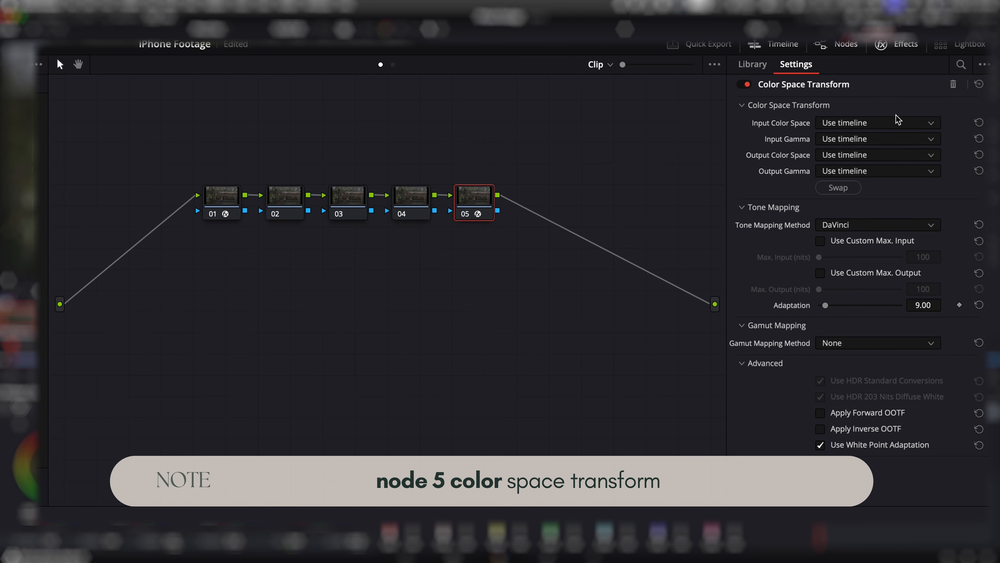
{"action": "left_click", "coordinate": [884, 126]}
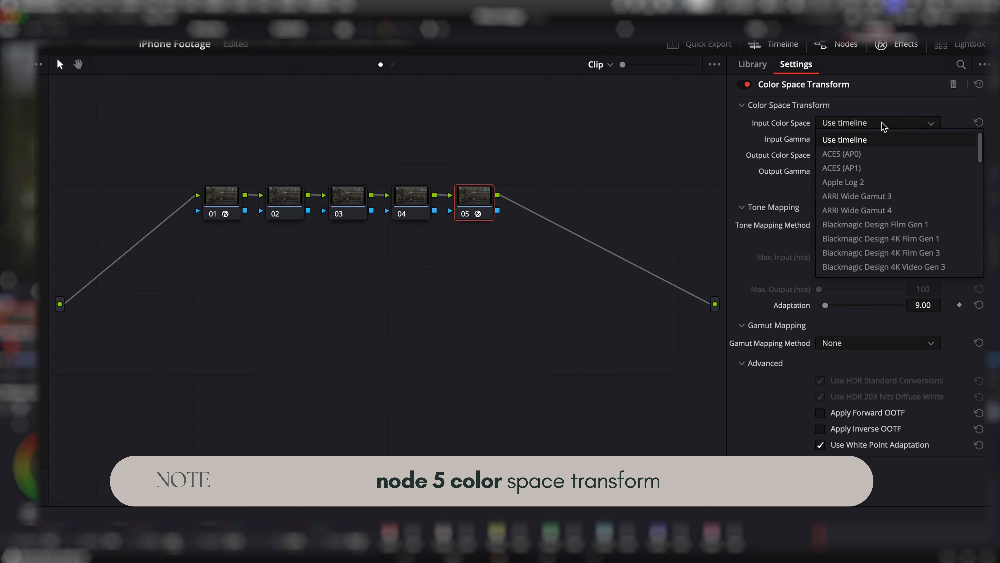
{"action": "scroll", "coordinate": [900, 213], "scroll_direction": "down", "scroll_amount": 4}
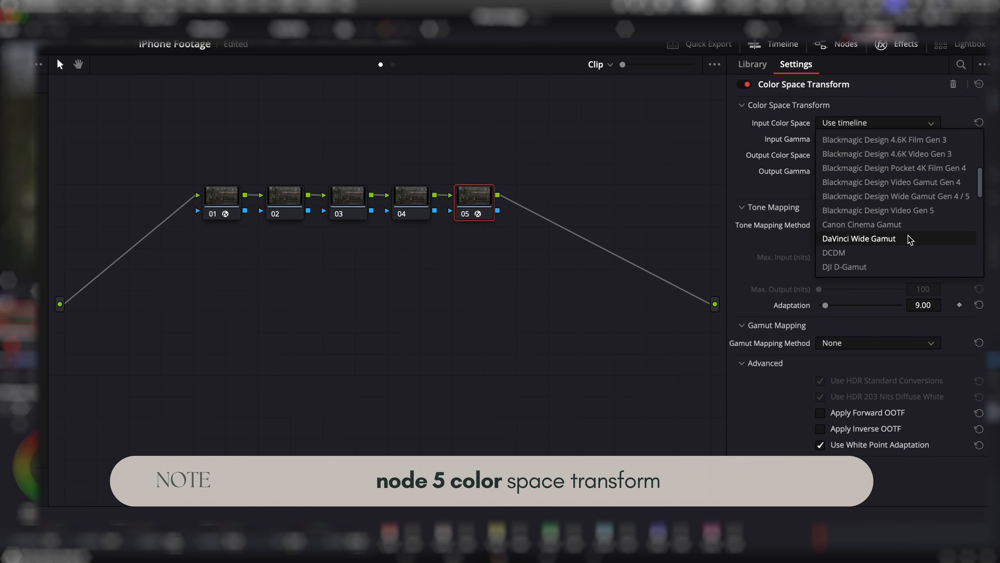
{"action": "left_click", "coordinate": [860, 238]}
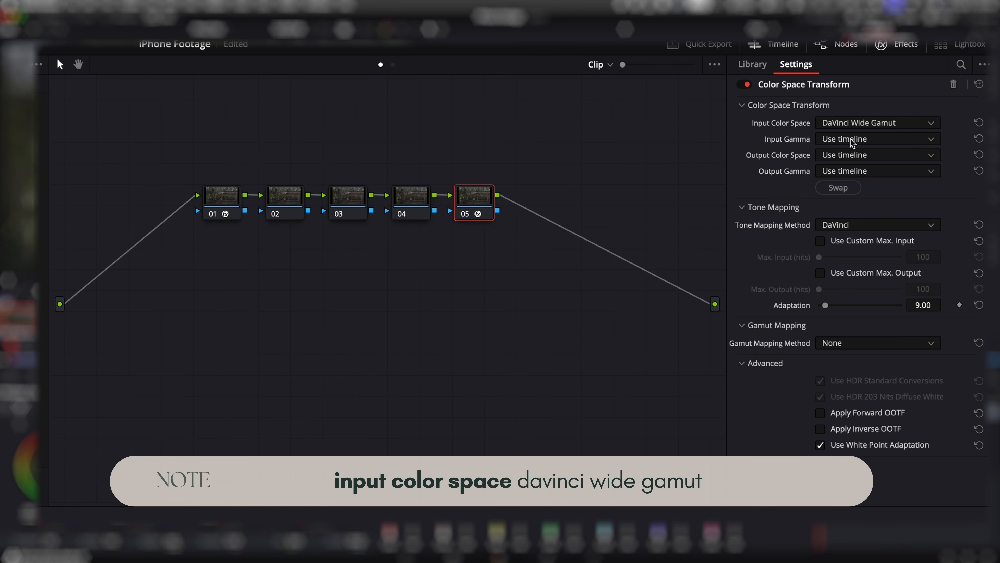
{"action": "left_click", "coordinate": [882, 142]}
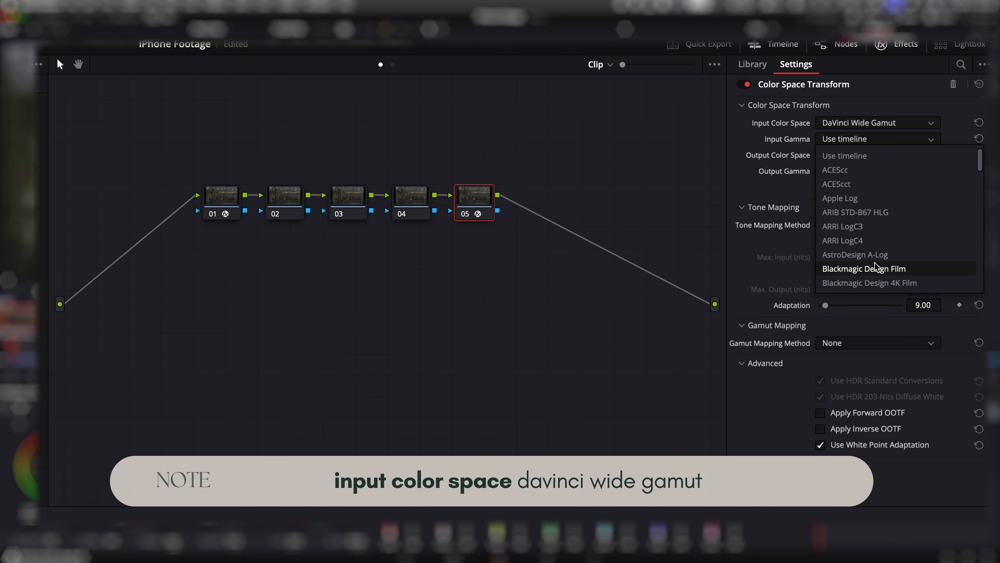
{"action": "scroll", "coordinate": [890, 268], "scroll_direction": "down", "scroll_amount": 1}
{"action": "scroll", "coordinate": [894, 253], "scroll_direction": "up", "scroll_amount": 1}
{"action": "scroll", "coordinate": [898, 240], "scroll_direction": "down", "scroll_amount": 5}
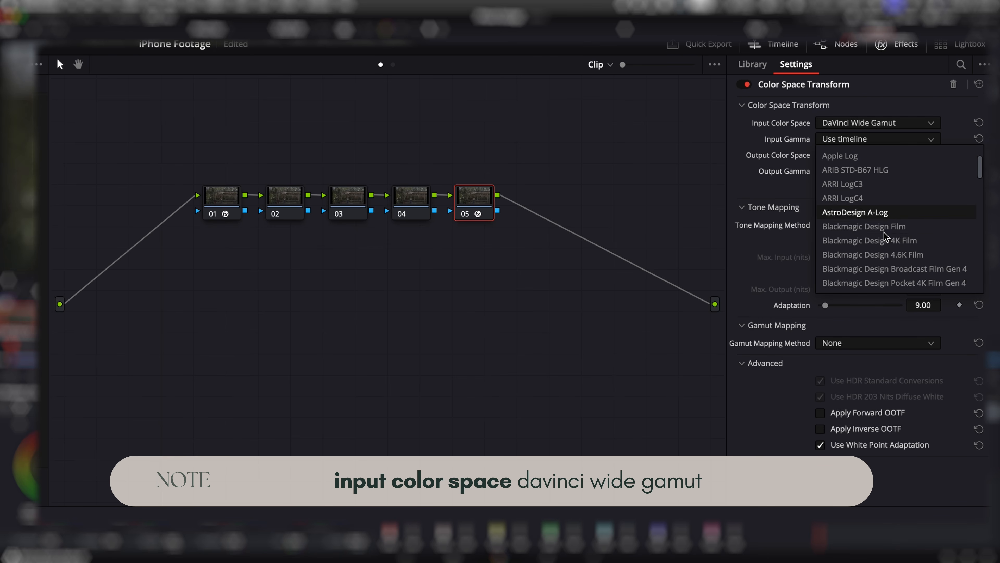
{"action": "scroll", "coordinate": [894, 247], "scroll_direction": "up", "scroll_amount": 8}
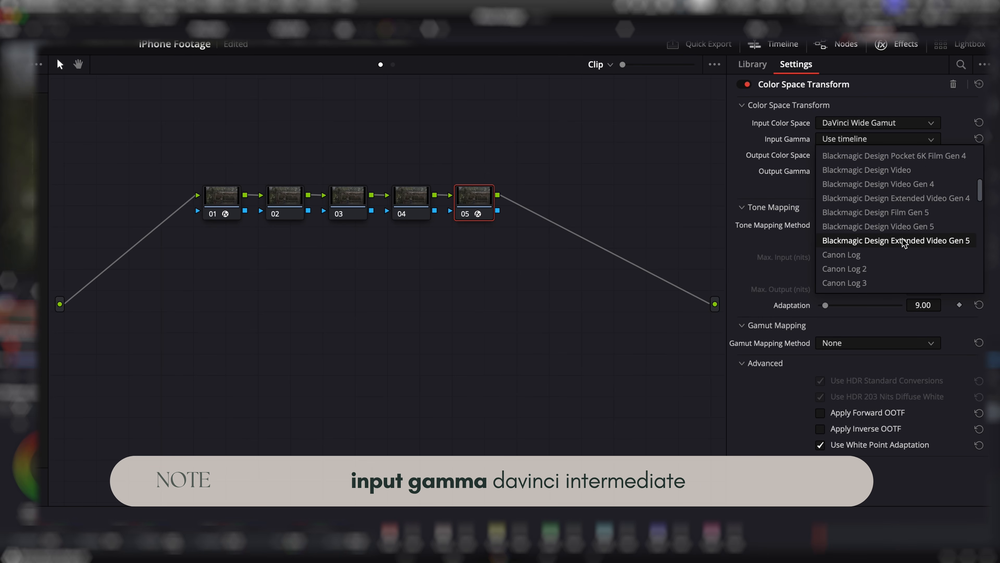
{"action": "scroll", "coordinate": [905, 245], "scroll_direction": "down", "scroll_amount": 1}
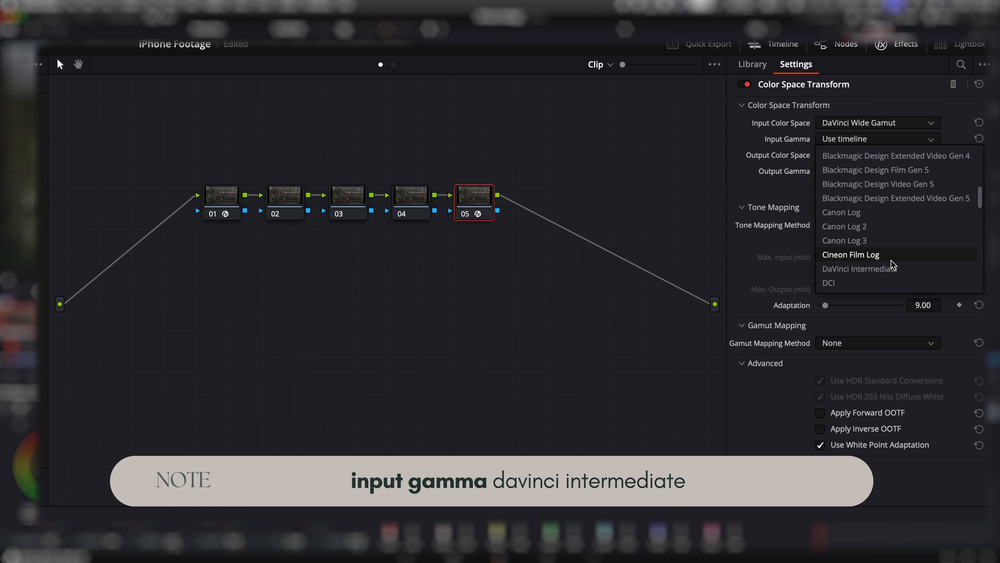
{"action": "left_click", "coordinate": [894, 269]}
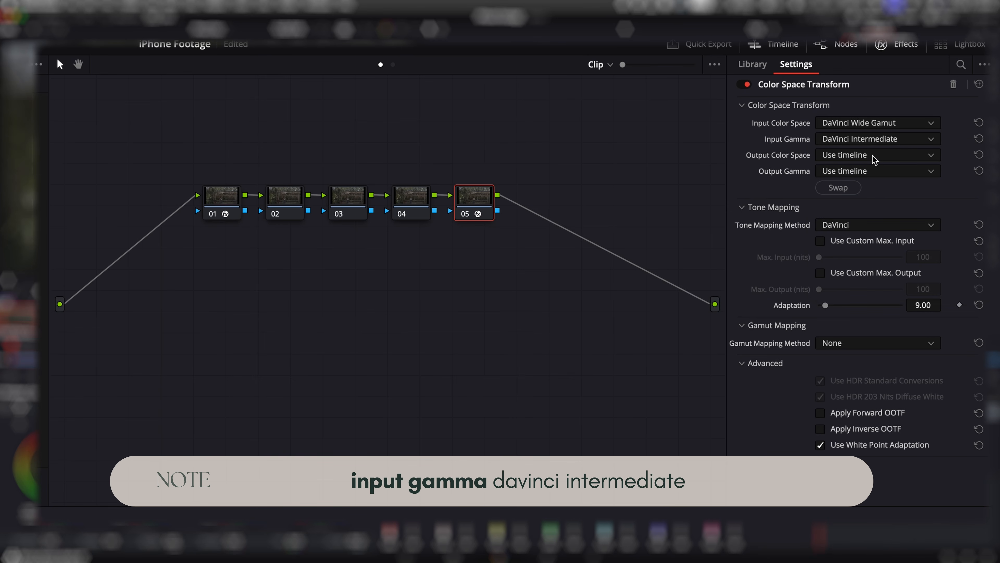
Set node 05's transform output color space to Rec.709 and its output gamma to Cineon Film Log
{"action": "left_click", "coordinate": [874, 158]}
{"action": "scroll", "coordinate": [899, 272], "scroll_direction": "down", "scroll_amount": 5}
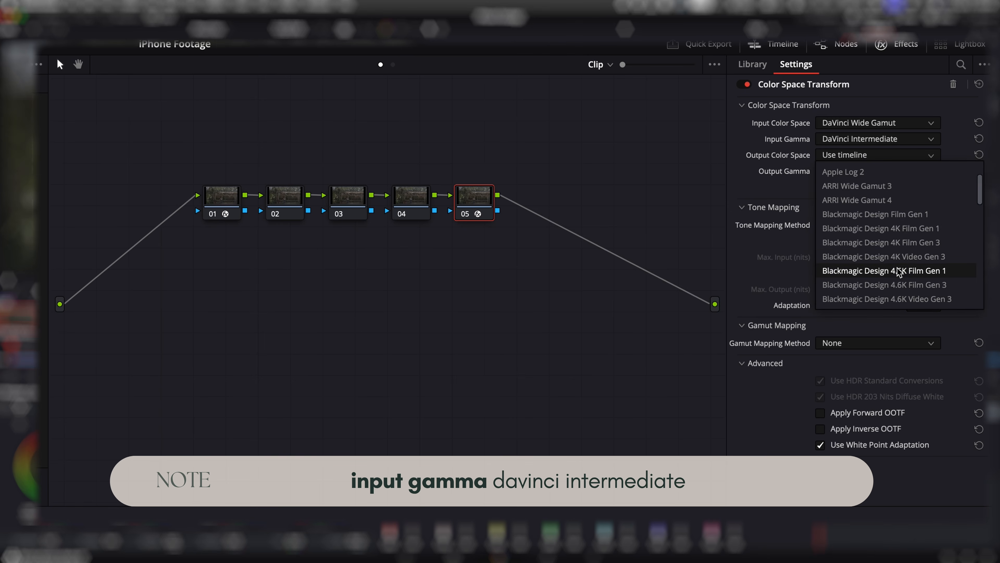
{"action": "scroll", "coordinate": [900, 273], "scroll_direction": "down", "scroll_amount": 3}
{"action": "left_click", "coordinate": [879, 184]}
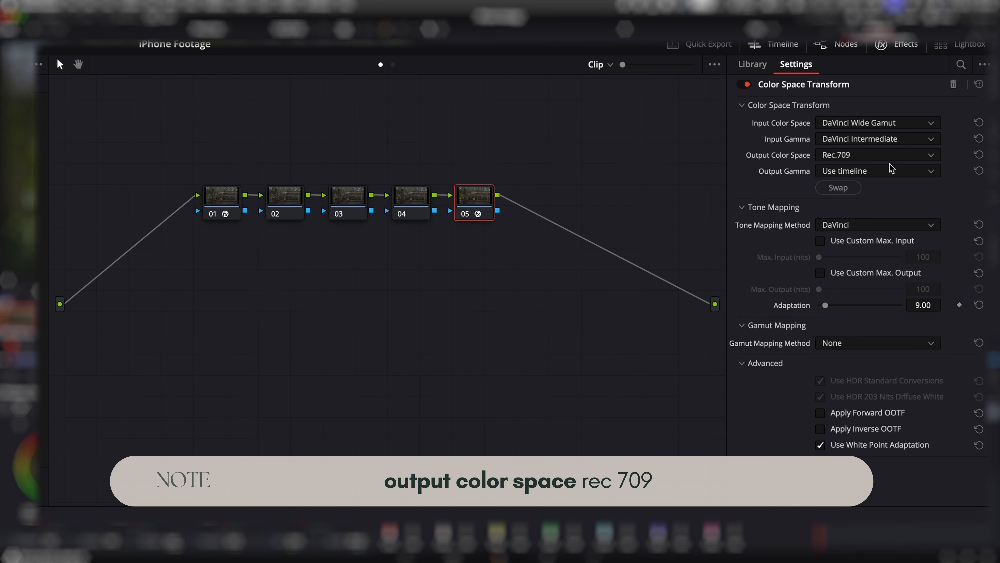
{"action": "left_click", "coordinate": [891, 174]}
{"action": "scroll", "coordinate": [900, 236], "scroll_direction": "down", "scroll_amount": 5}
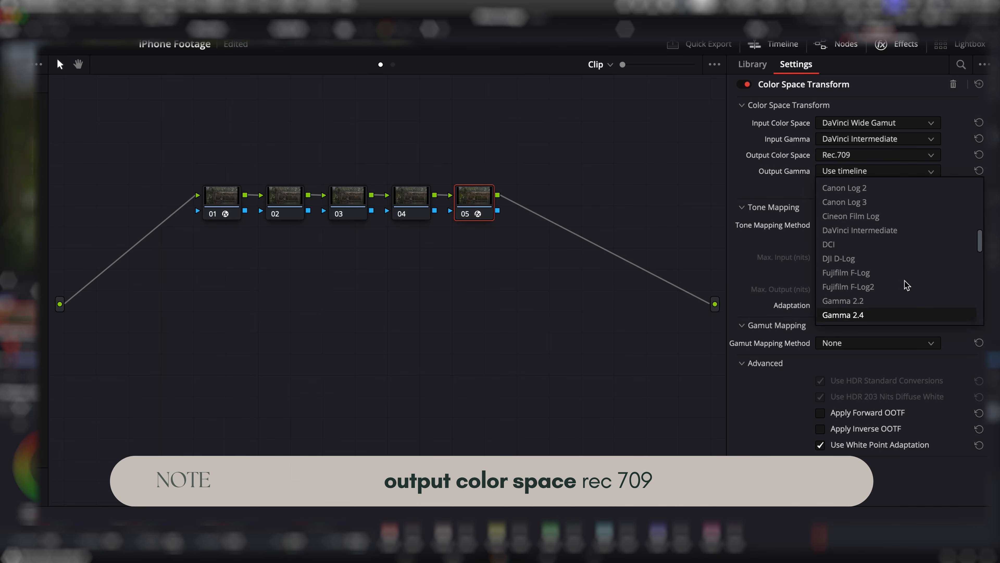
{"action": "left_click", "coordinate": [902, 216]}
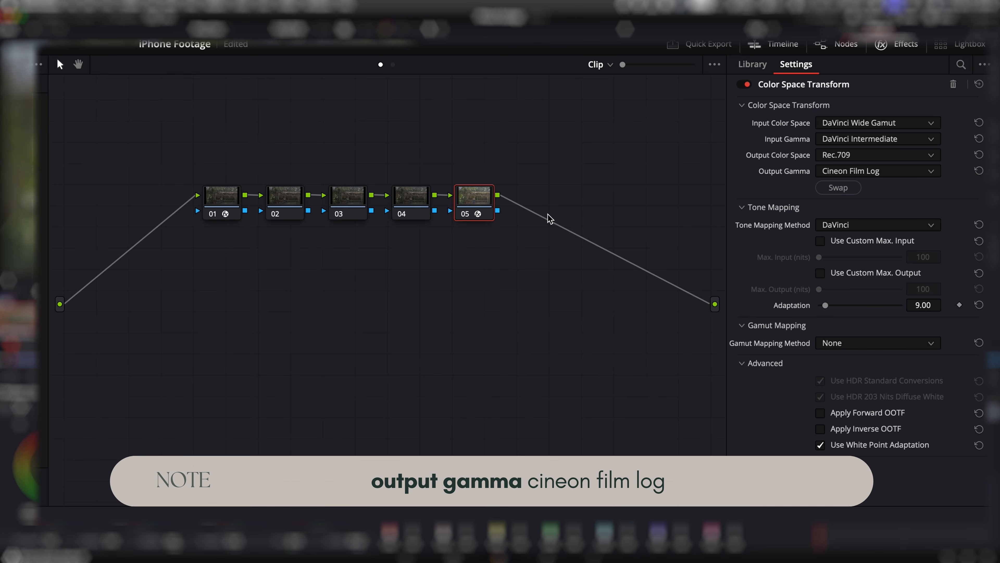
Add a sixth serial node after node 05 and apply a Rec709 Kodak 2383 film look LUT to it
{"action": "key", "text": "alt+s"}
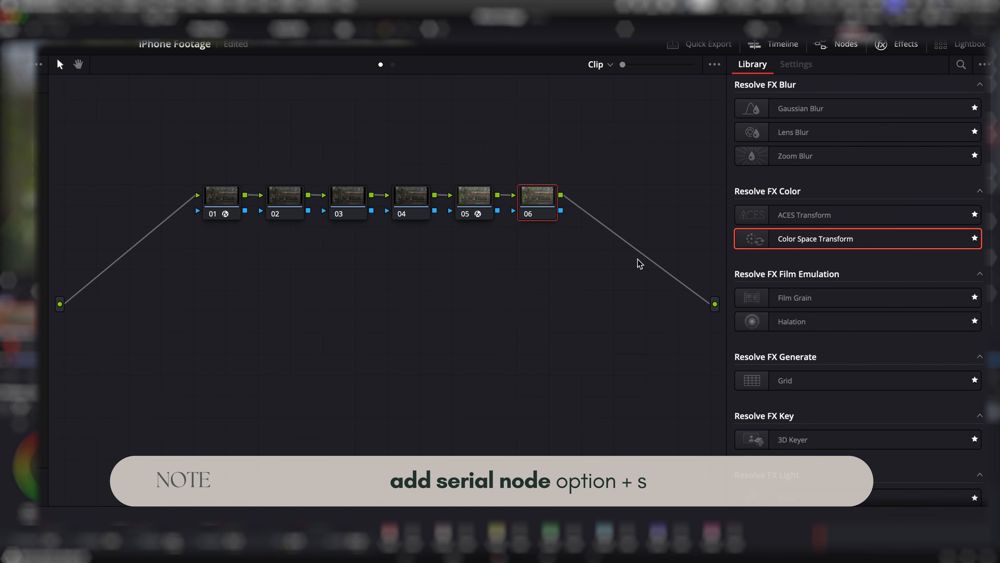
{"action": "right_click", "coordinate": [538, 194]}
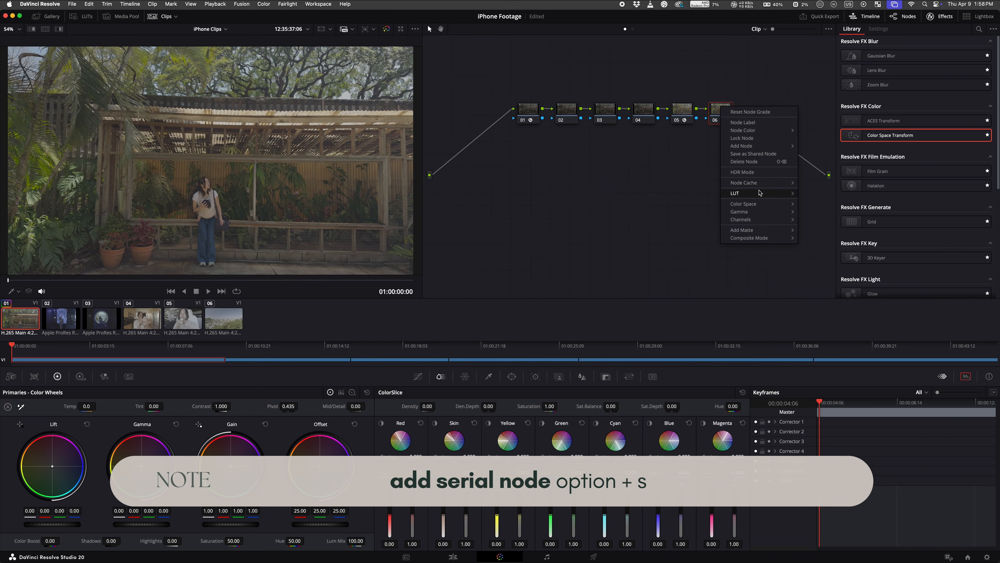
{"action": "mouse_move", "coordinate": [768, 193]}
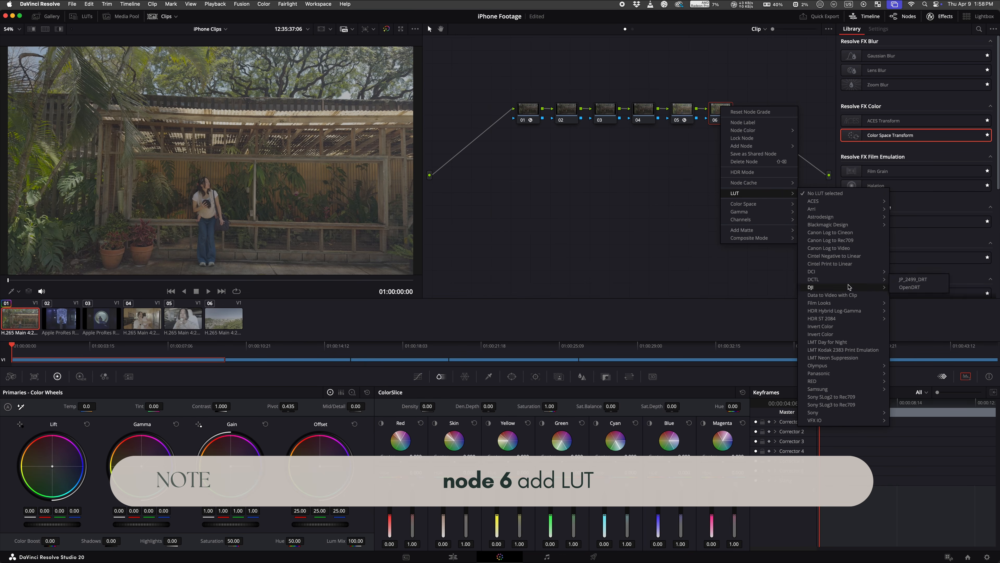
{"action": "mouse_move", "coordinate": [853, 303]}
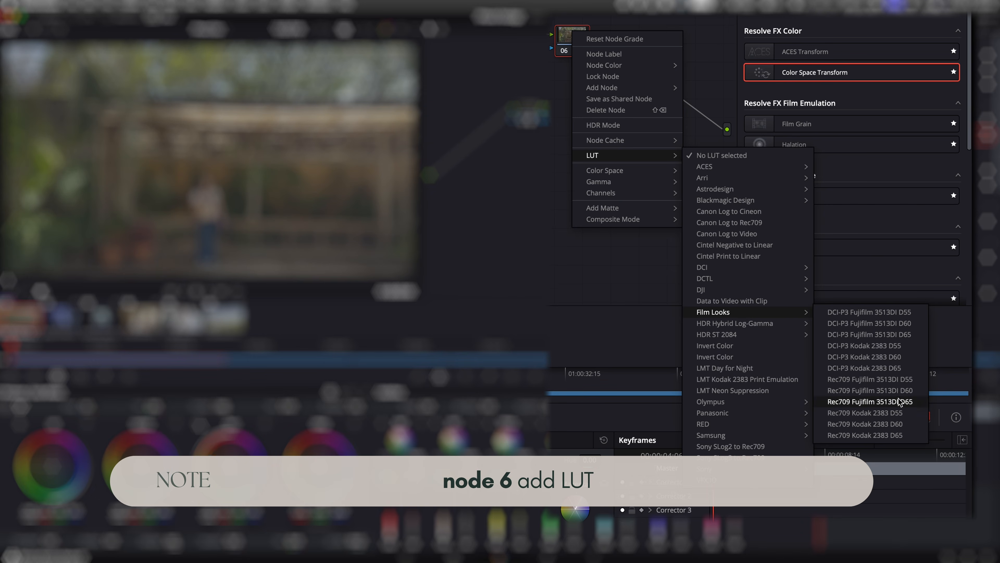
{"action": "left_click", "coordinate": [917, 429]}
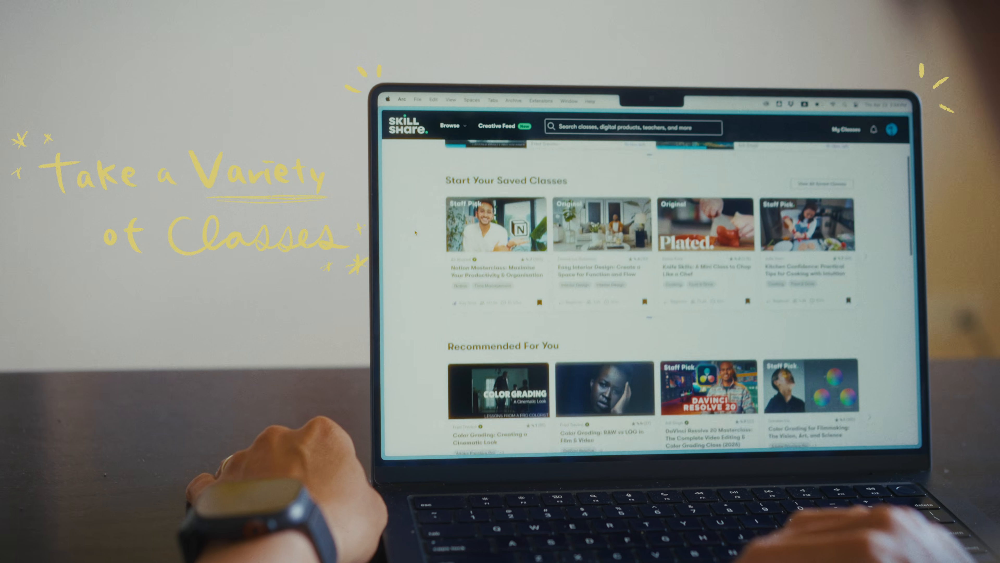
{"action": "scroll", "coordinate": [424, 232], "scroll_direction": "down", "scroll_amount": 5}
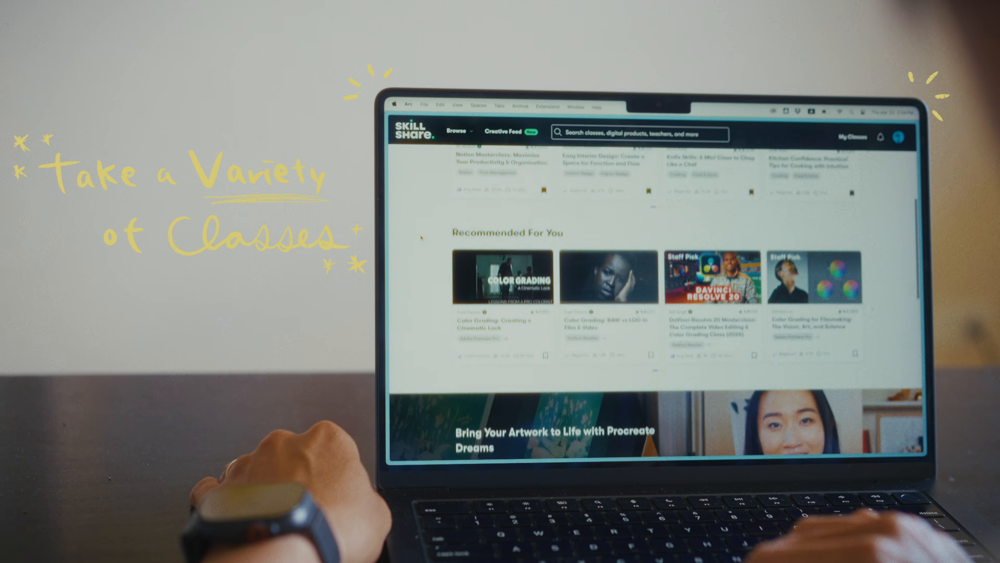
{"action": "scroll", "coordinate": [420, 236], "scroll_direction": "down", "scroll_amount": 5}
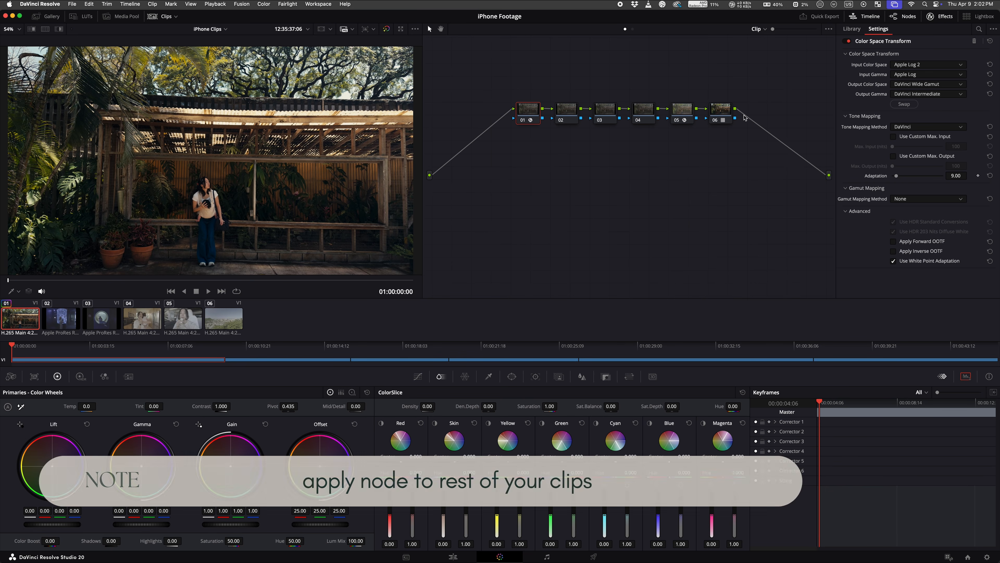
Apply the first clip's node grade to the remaining clips, 02 through 06
{"action": "left_click", "coordinate": [66, 321]}
{"action": "left_click", "coordinate": [224, 318], "text": "shift"}
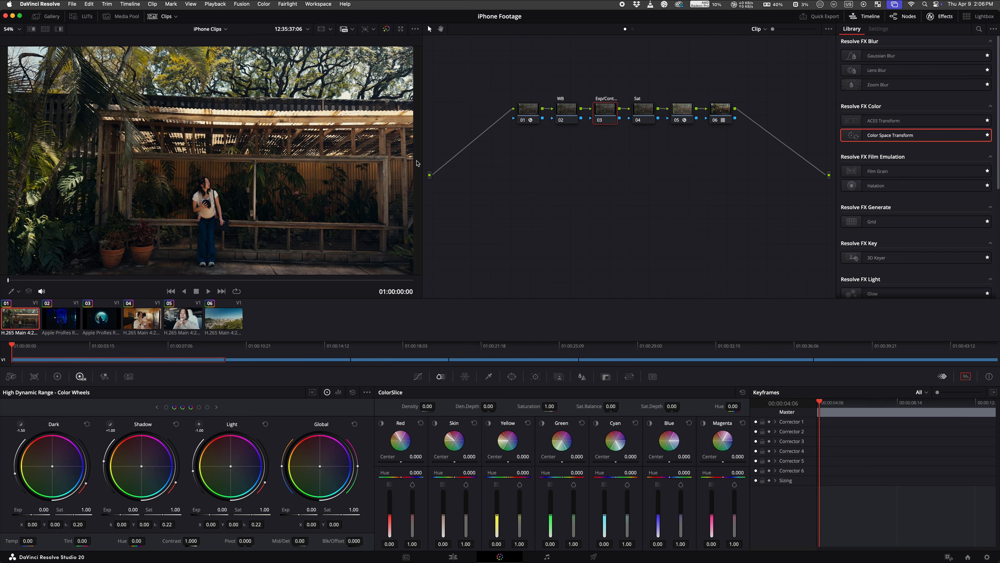
Enlarge the viewer by hiding the mini timeline and clip thumbnails and widening it against the node graph
{"action": "left_click", "coordinate": [909, 18]}
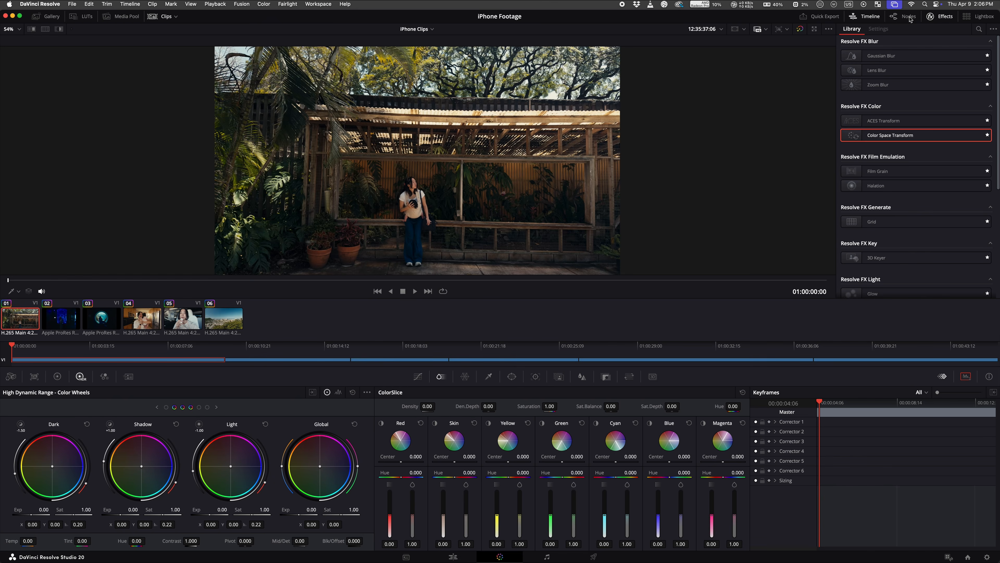
{"action": "left_click", "coordinate": [910, 18]}
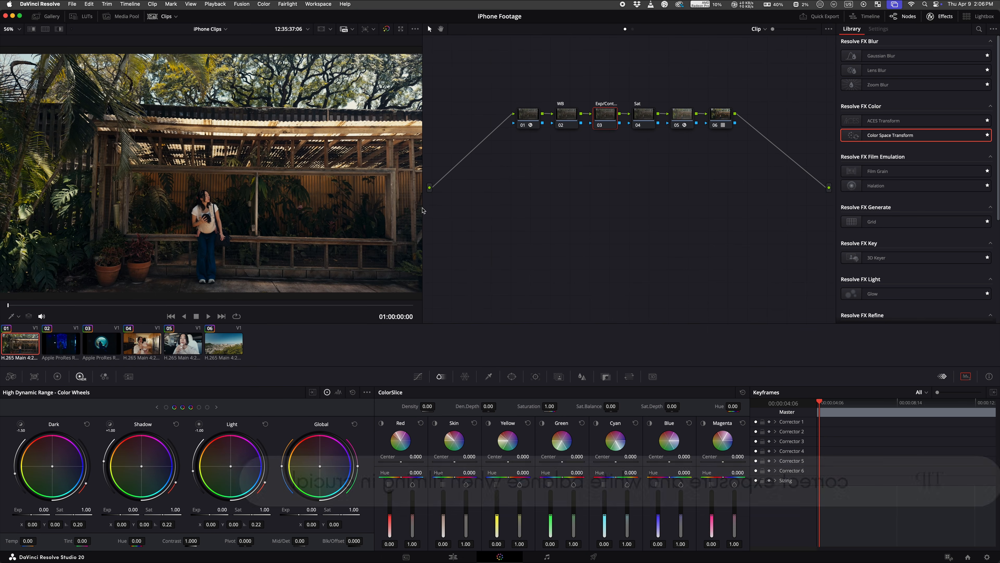
{"action": "left_click_drag", "start_coordinate": [427, 209], "coordinate": [497, 215]}
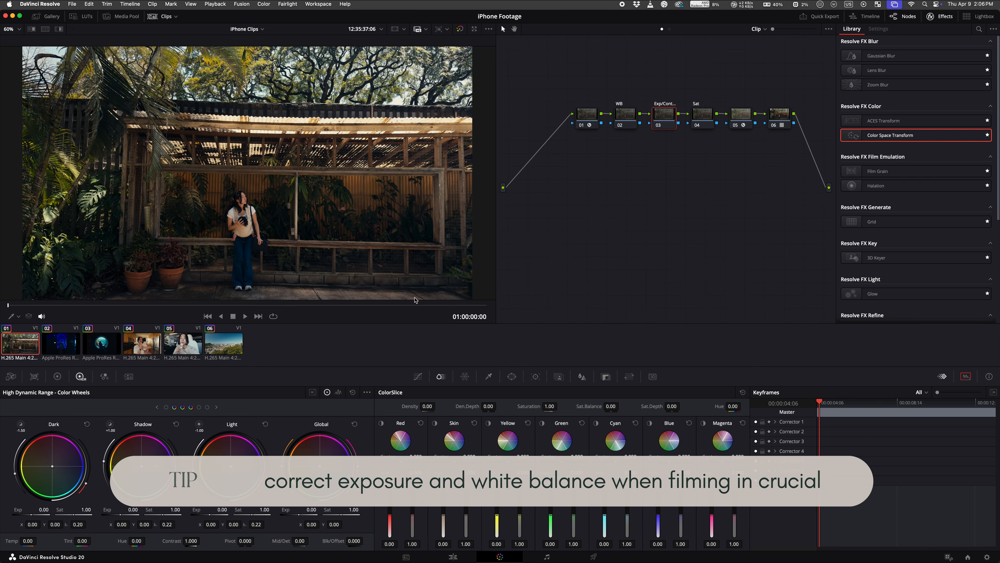
{"action": "left_click", "coordinate": [161, 16]}
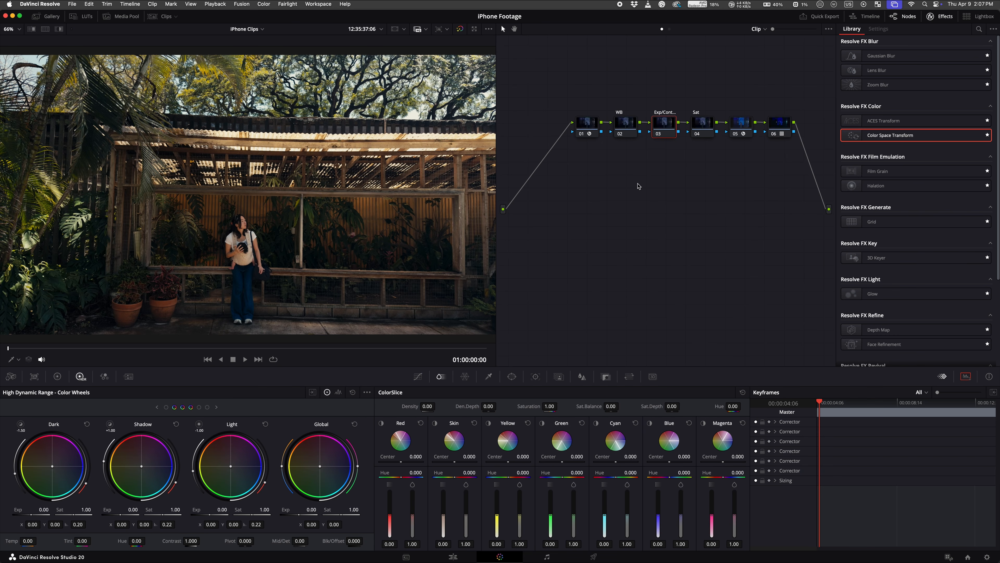
Set the gamma of the WB node (02) to Linear on the garden clip
{"action": "left_click", "coordinate": [627, 126]}
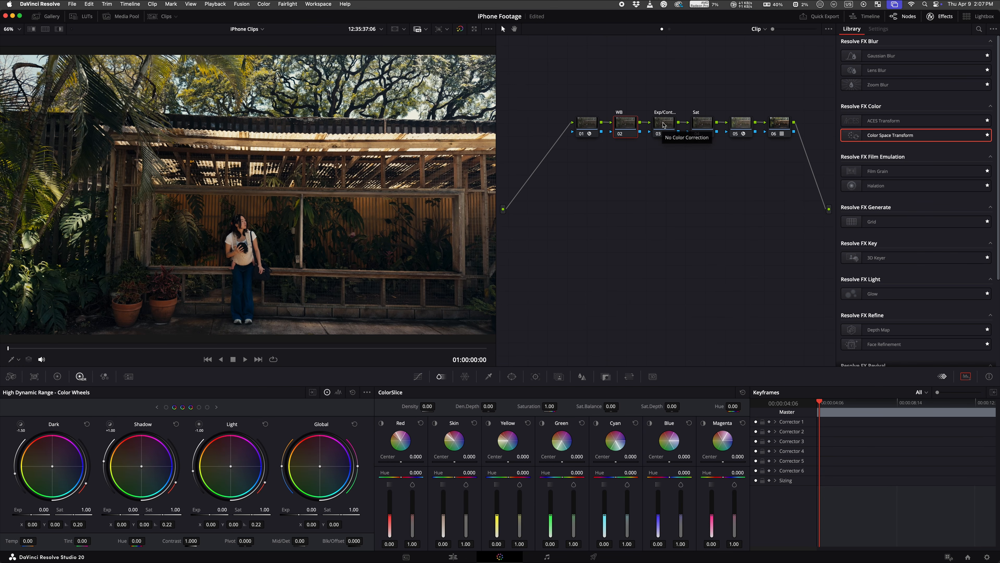
{"action": "right_click", "coordinate": [622, 125]}
{"action": "mouse_move", "coordinate": [670, 229]}
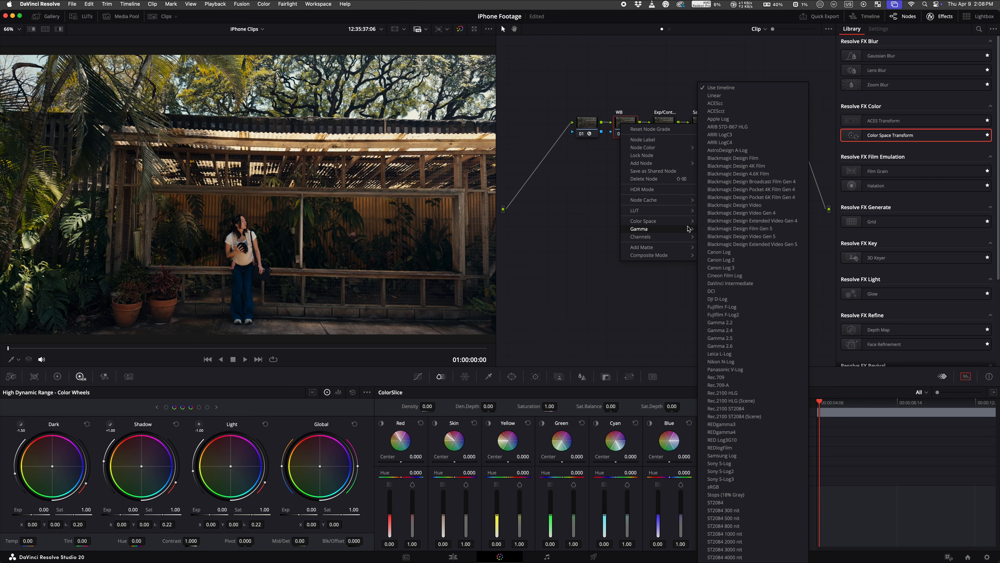
{"action": "left_click", "coordinate": [714, 95]}
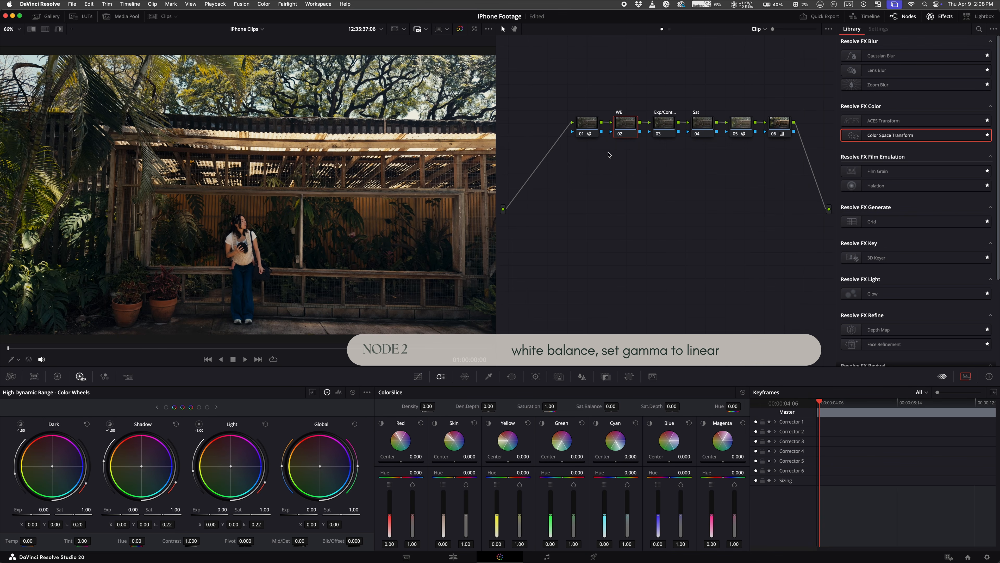
Adjust node 02's white balance with the primaries Gain color wheel to about red 0.98, green 0.94, blue 1.09
{"action": "left_click", "coordinate": [57, 376]}
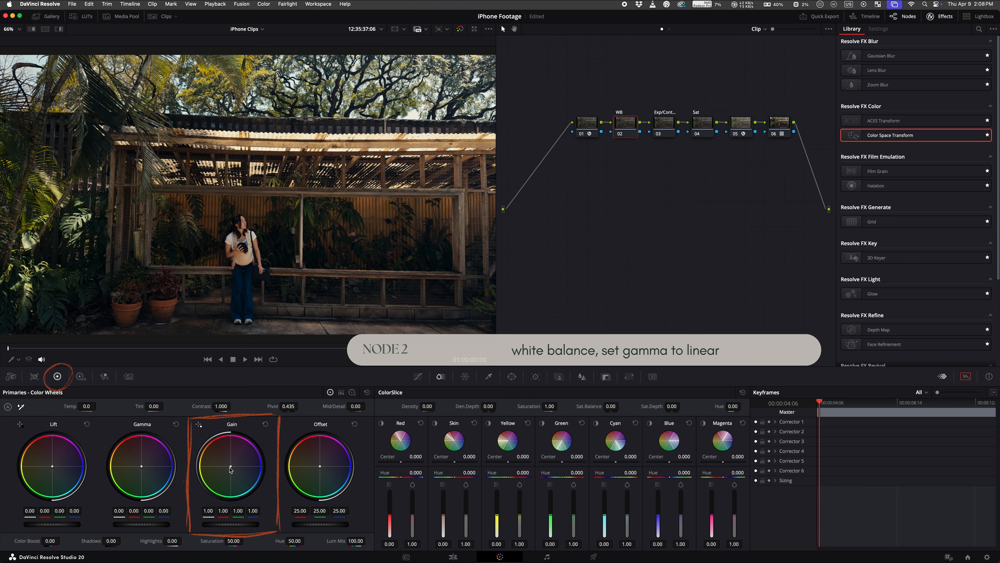
{"action": "mouse_move", "coordinate": [232, 468]}
{"action": "left_mouse_down"}
{"action": "mouse_move", "coordinate": [224, 458]}
{"action": "mouse_move", "coordinate": [251, 476]}
{"action": "mouse_move", "coordinate": [229, 480]}
{"action": "left_mouse_up"}
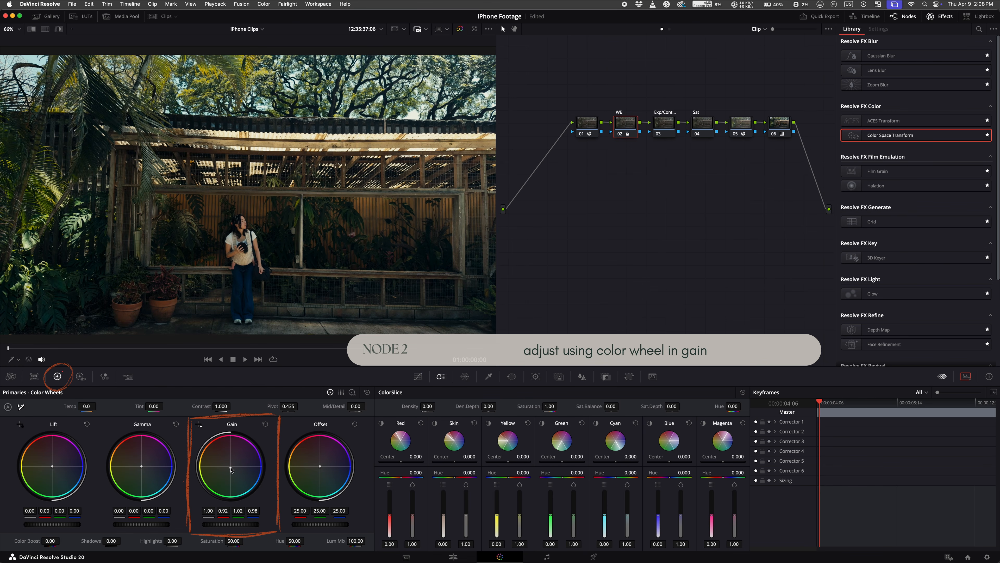
{"action": "double_click", "coordinate": [230, 467]}
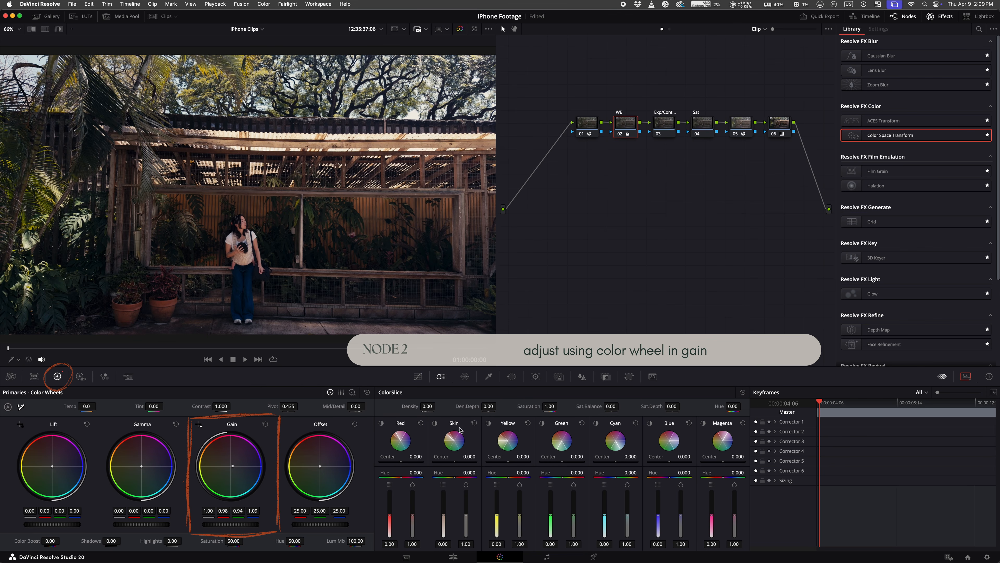
Raise node 04's ColorSlice saturation to 1.36 and fine-tune the Gain color balance on node 02
{"action": "left_click", "coordinate": [705, 131]}
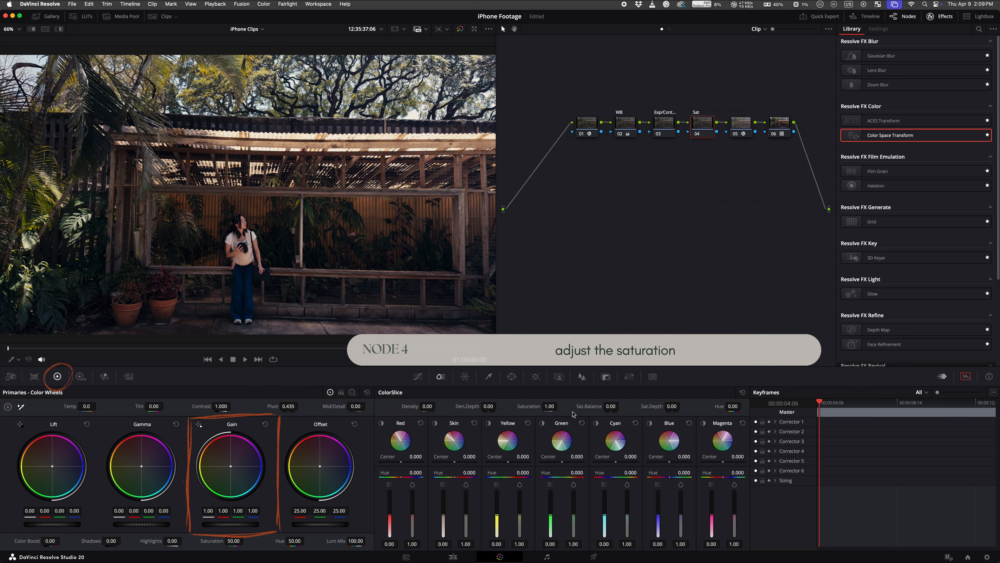
{"action": "left_click_drag", "start_coordinate": [548, 409], "coordinate": [555, 405]}
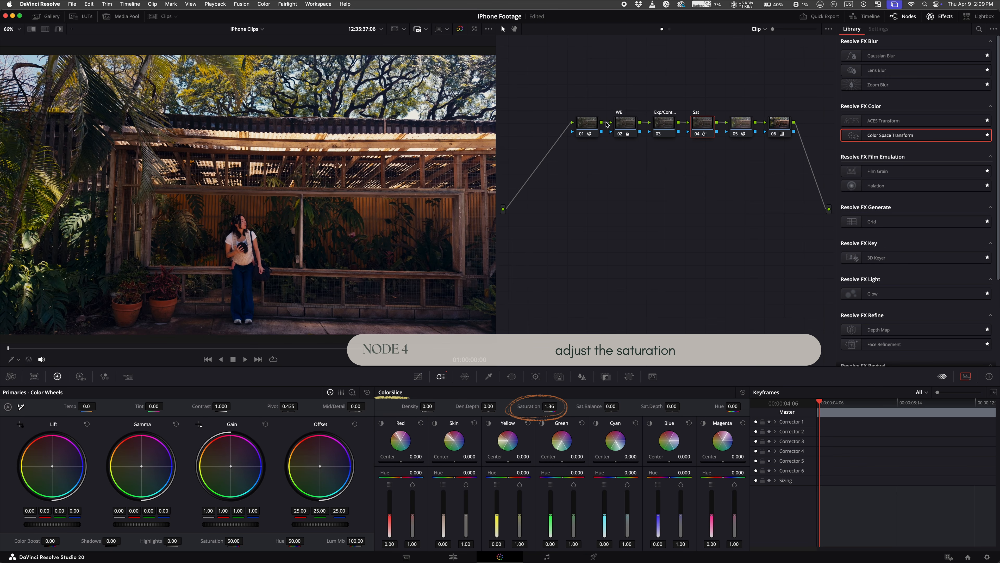
{"action": "left_click", "coordinate": [629, 123]}
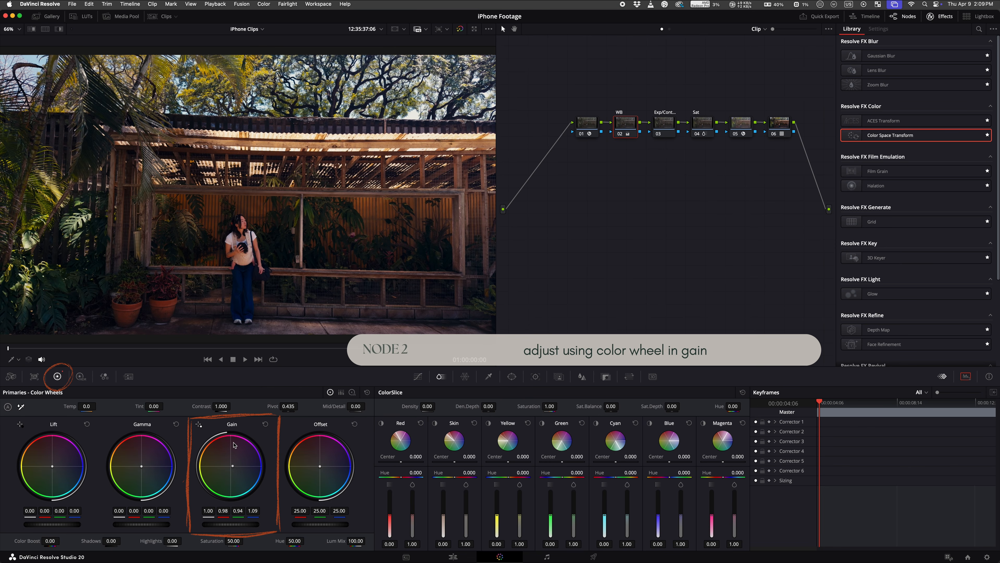
{"action": "left_click_drag", "start_coordinate": [234, 445], "coordinate": [234, 445]}
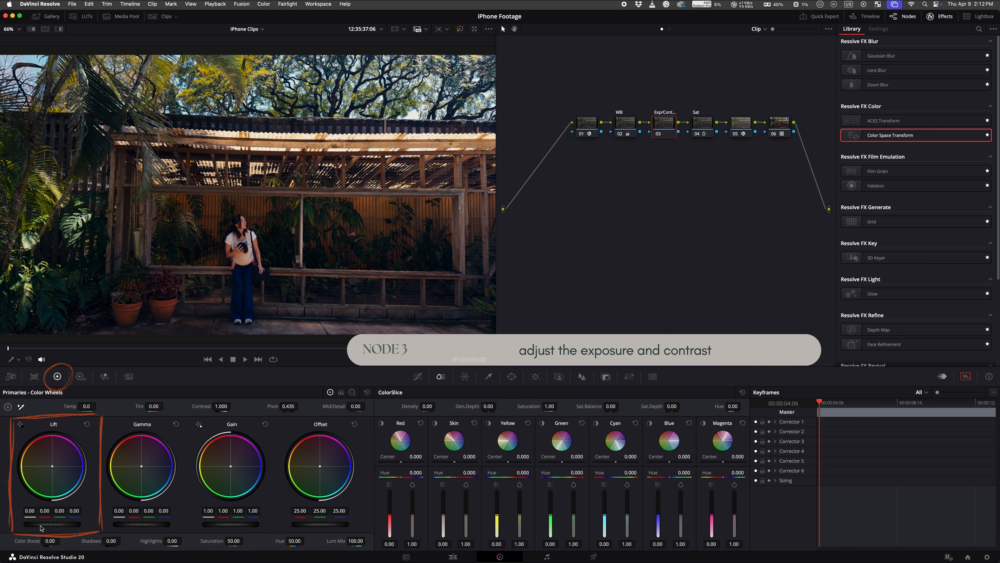
Adjust node 03's exposure with Lift 0.01, Gain 0.95 and Gamma 0.01, and fine-tune its contrast
{"action": "left_click_drag", "start_coordinate": [40, 525], "coordinate": [40, 525]}
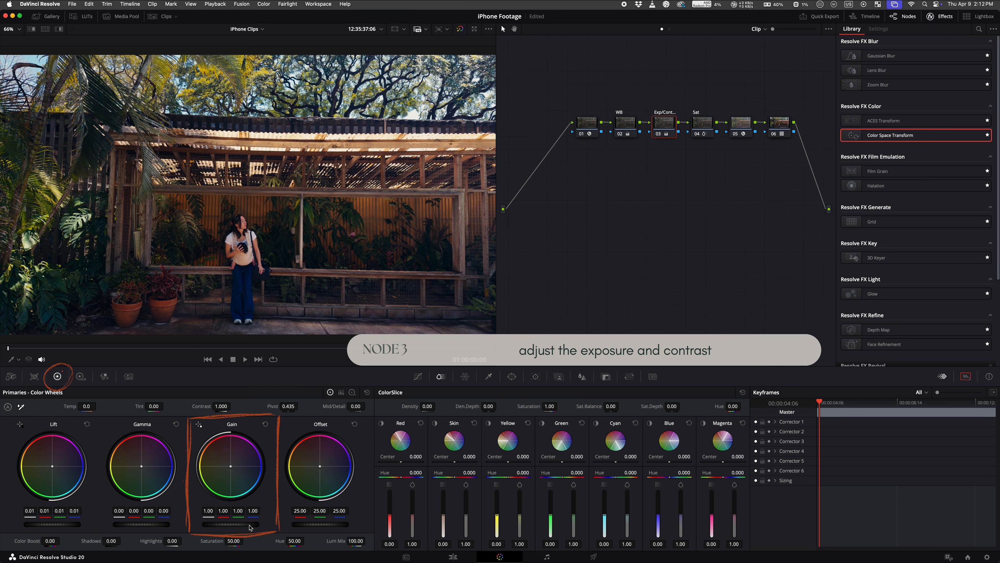
{"action": "left_click_drag", "start_coordinate": [250, 527], "coordinate": [249, 527]}
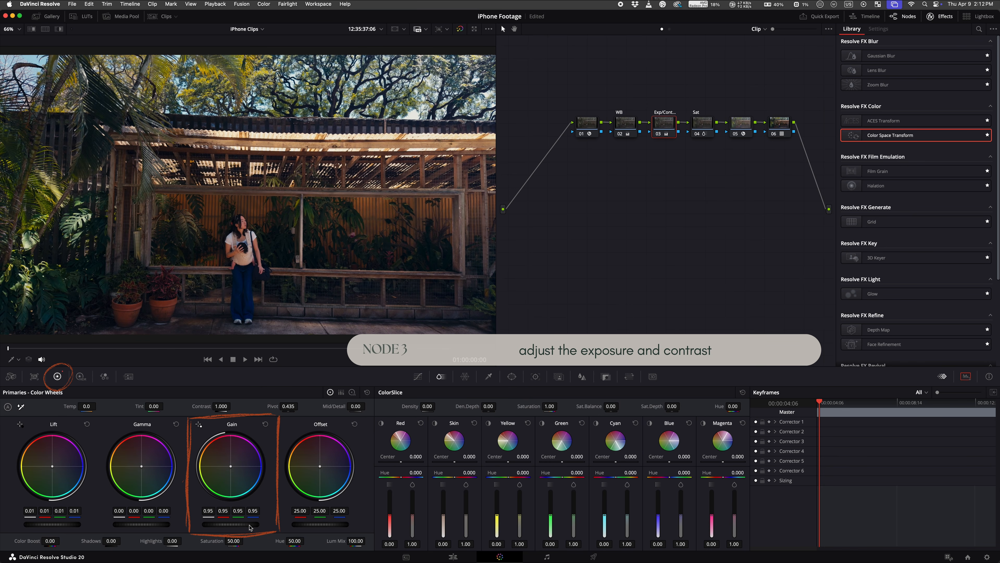
{"action": "left_click_drag", "start_coordinate": [143, 523], "coordinate": [145, 523]}
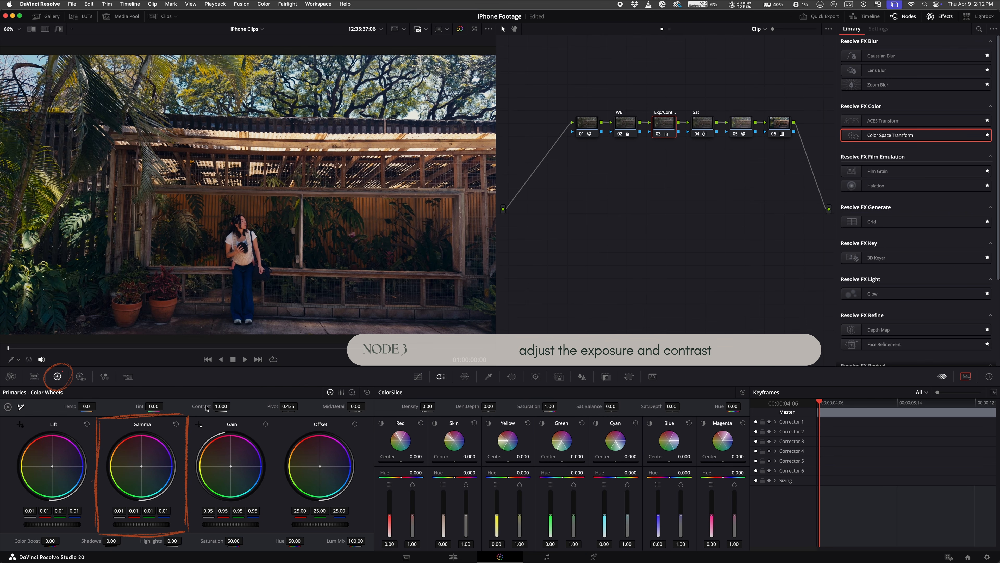
{"action": "left_click_drag", "start_coordinate": [205, 408], "coordinate": [206, 411]}
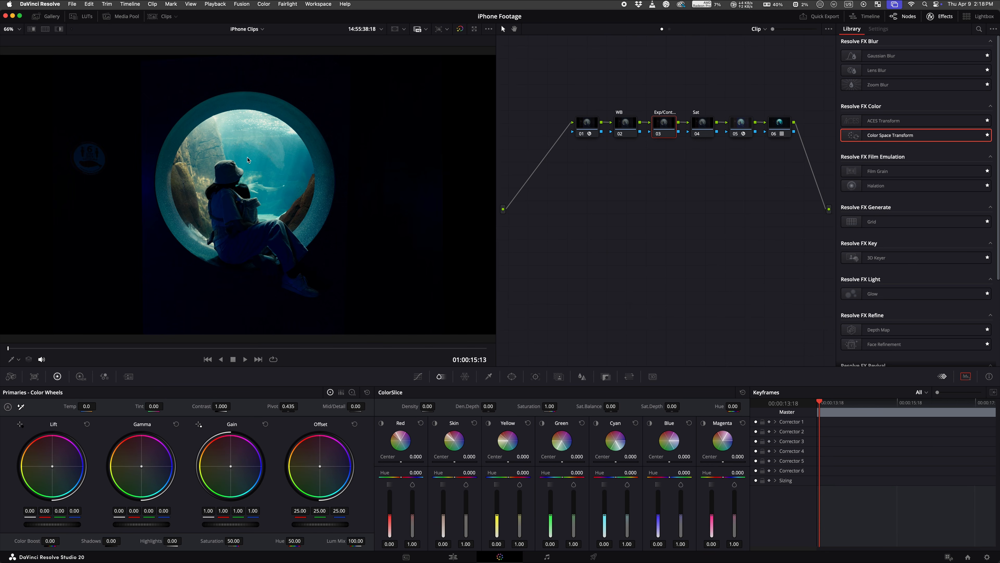
Lower the HDR Global exposure on node 03 of the aquarium clip to about -0.35
{"action": "left_click", "coordinate": [665, 126]}
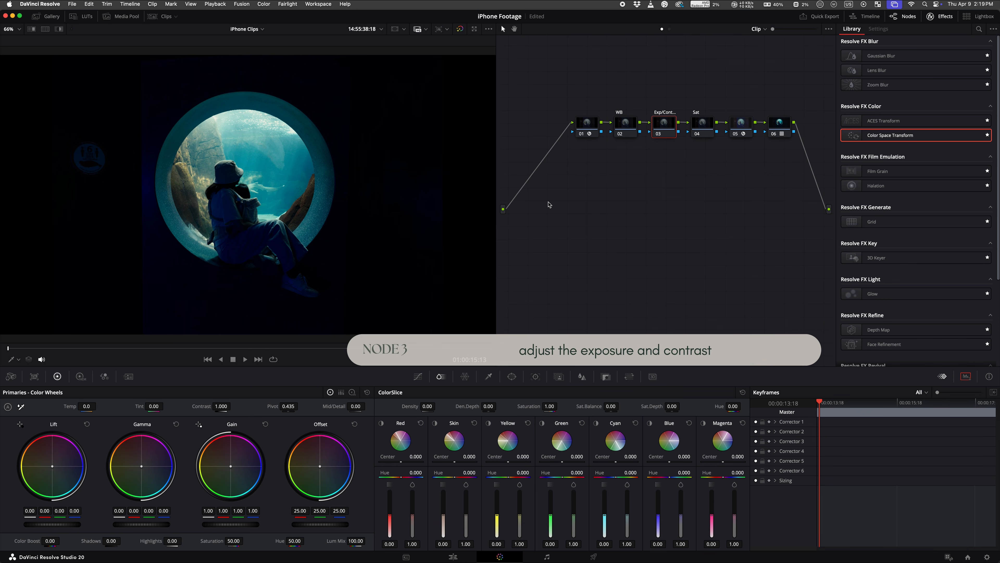
{"action": "left_click", "coordinate": [80, 376]}
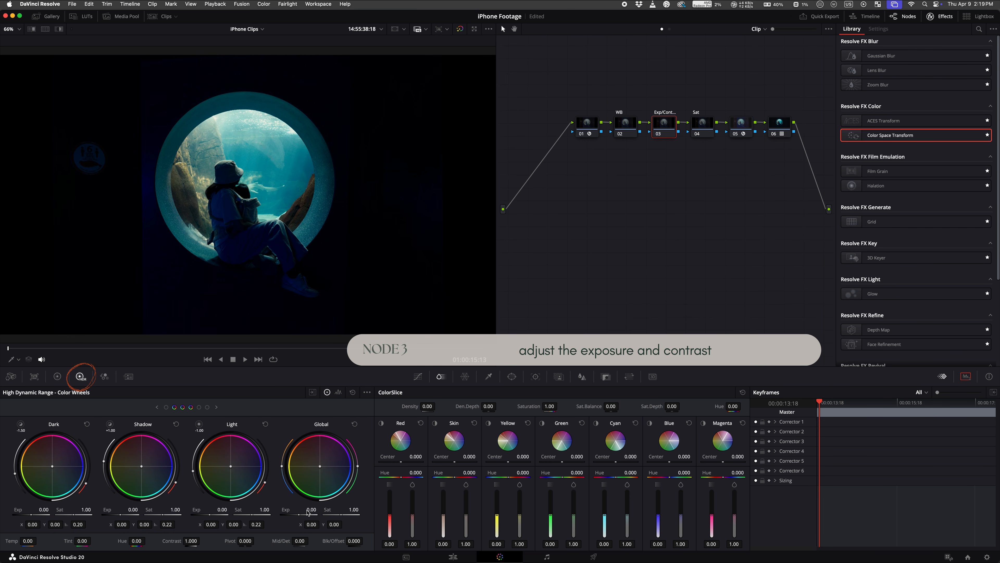
{"action": "left_click_drag", "start_coordinate": [308, 512], "coordinate": [306, 515]}
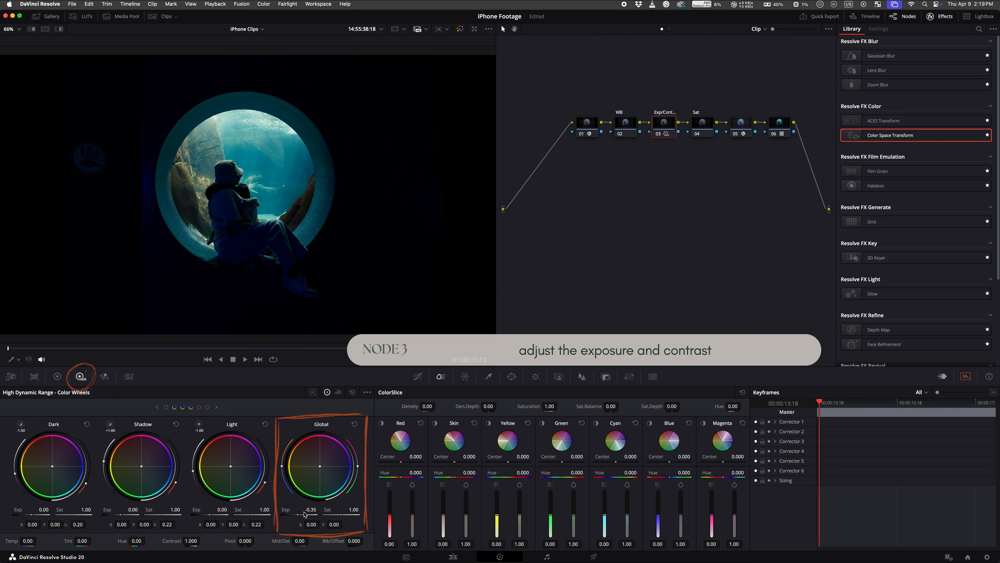
{"action": "left_click_drag", "start_coordinate": [305, 514], "coordinate": [304, 514]}
Set node 03's primaries contrast to 1.050 and Lift to 0.01, and lower its Gain to about 0.96
{"action": "left_click", "coordinate": [58, 377]}
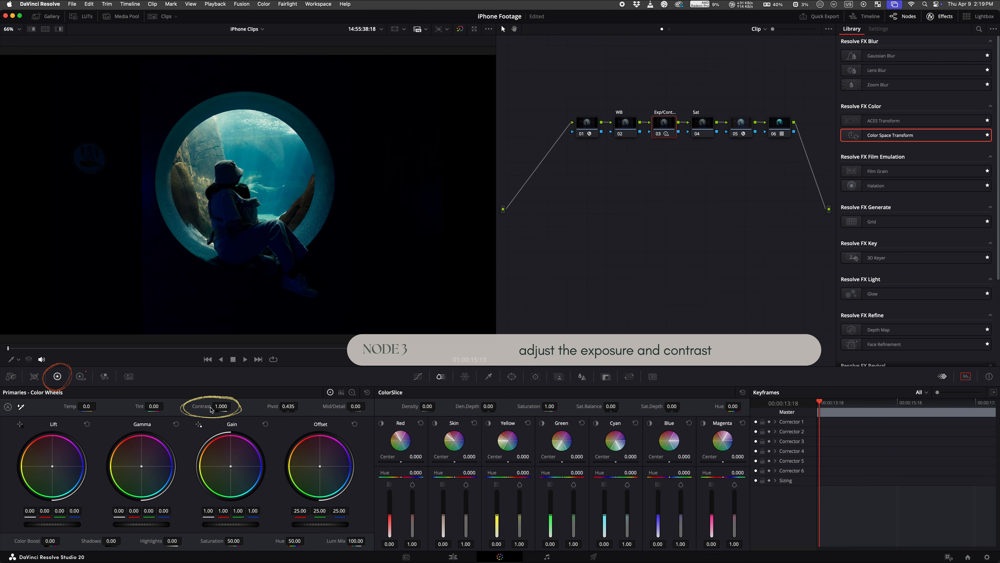
{"action": "left_click_drag", "start_coordinate": [212, 410], "coordinate": [211, 410]}
{"action": "left_click_drag", "start_coordinate": [234, 523], "coordinate": [231, 522]}
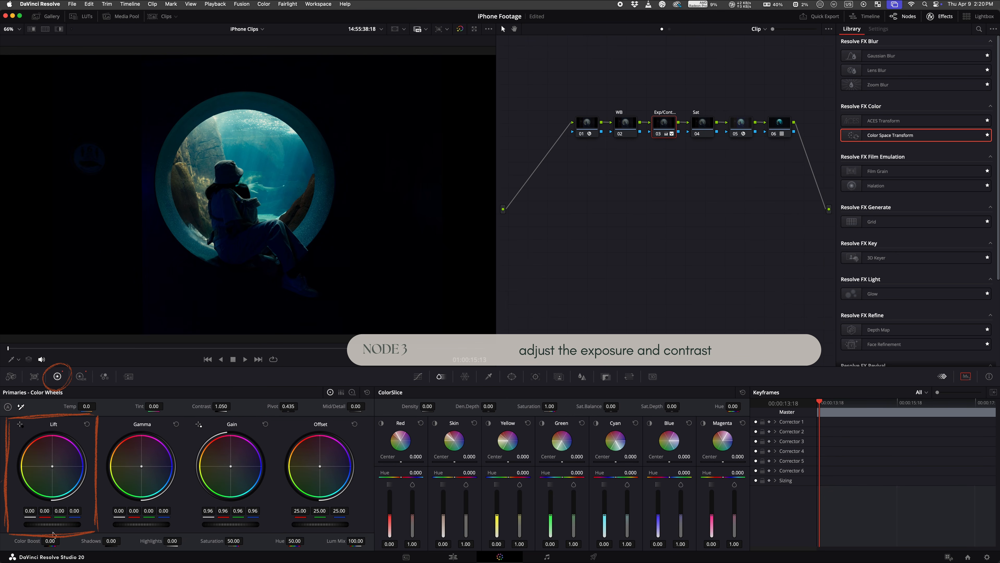
{"action": "left_click_drag", "start_coordinate": [53, 527], "coordinate": [54, 528]}
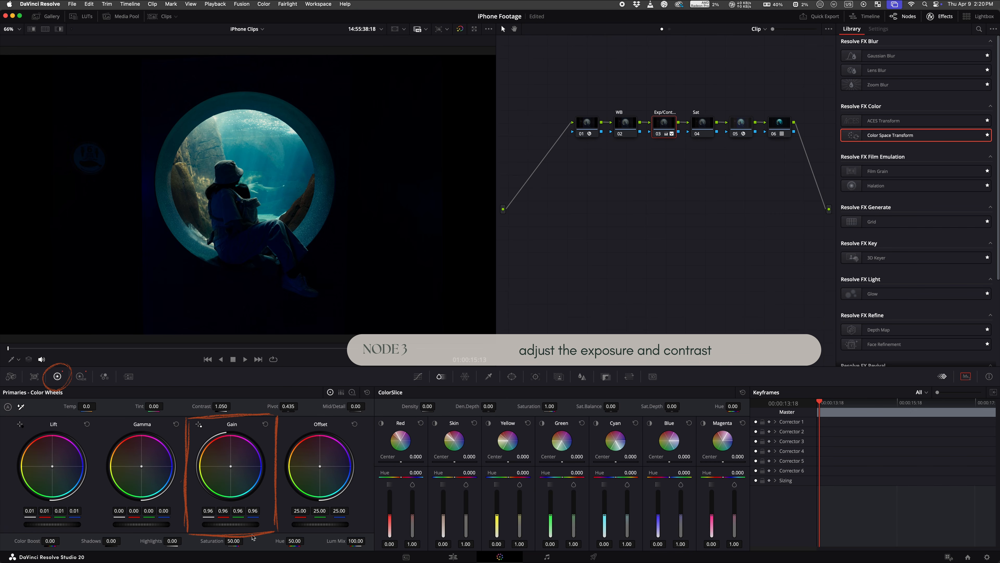
{"action": "left_click_drag", "start_coordinate": [253, 536], "coordinate": [252, 535]}
Compare the aquarium shot with and without node 03's correction
{"action": "key", "text": "ctrl+d"}
{"action": "key", "text": "ctrl+d"}
{"action": "key", "text": "ctrl+d"}
{"action": "key", "text": "ctrl+d"}
{"action": "key", "text": "ctrl+d"}
{"action": "key", "text": "ctrl+d"}
Set the aquarium clip's node 02 gamma to Linear and shift its Gain balance to about red 1.01, green 1.00, blue 0.98
{"action": "left_click", "coordinate": [628, 126]}
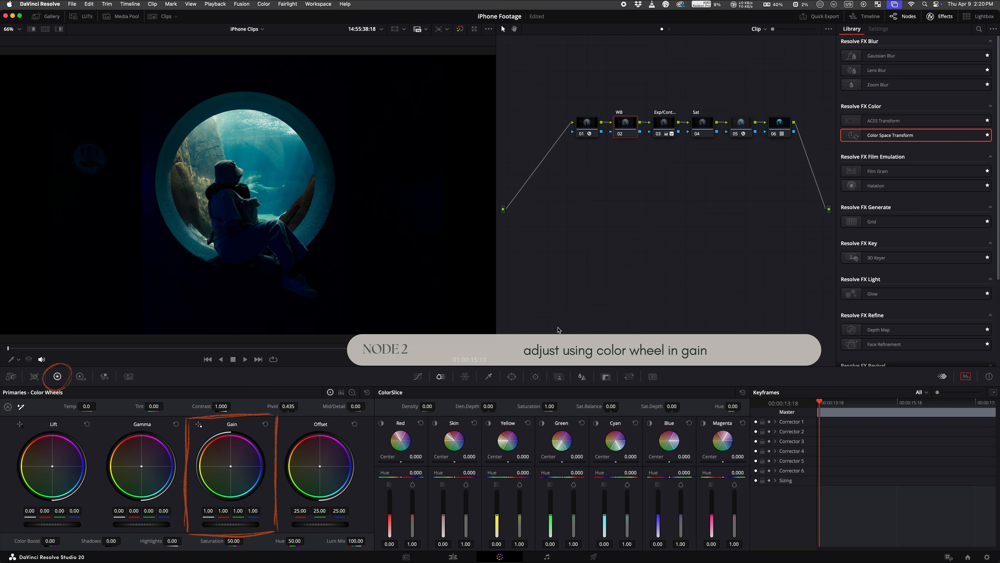
{"action": "right_click", "coordinate": [624, 124]}
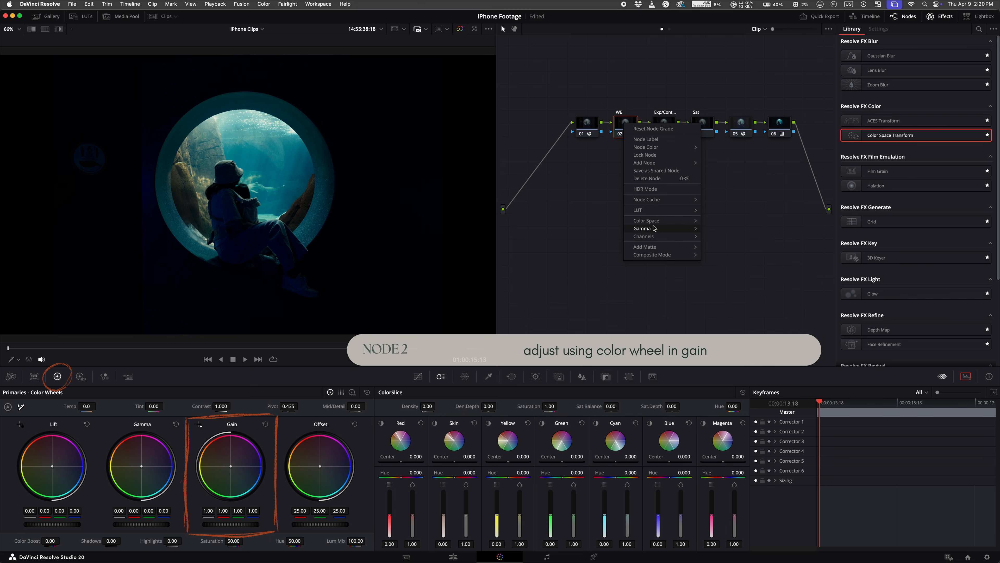
{"action": "mouse_move", "coordinate": [655, 229]}
{"action": "left_click", "coordinate": [729, 96]}
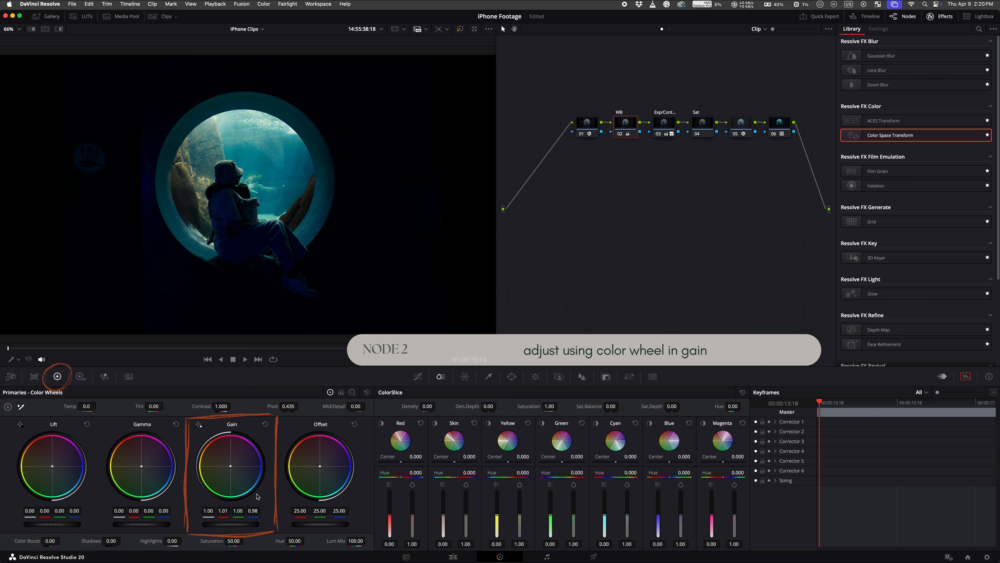
{"action": "left_click_drag", "start_coordinate": [257, 495], "coordinate": [256, 494]}
{"action": "left_click_drag", "start_coordinate": [257, 496], "coordinate": [257, 495]}
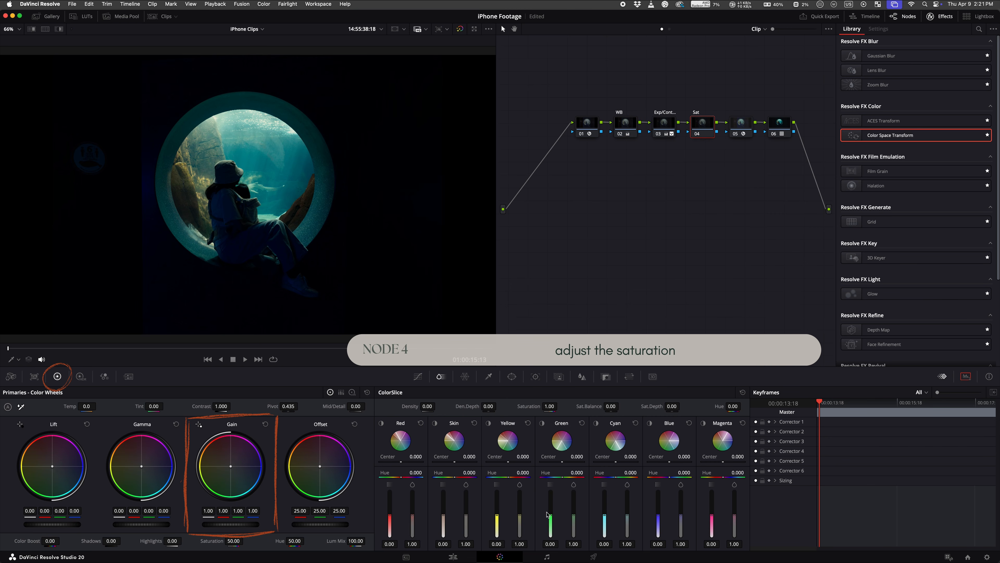
Adjust the ColorSlice saturation on node 04 of the aquarium clip and review the shot full screen
{"action": "left_click_drag", "start_coordinate": [545, 406], "coordinate": [548, 406]}
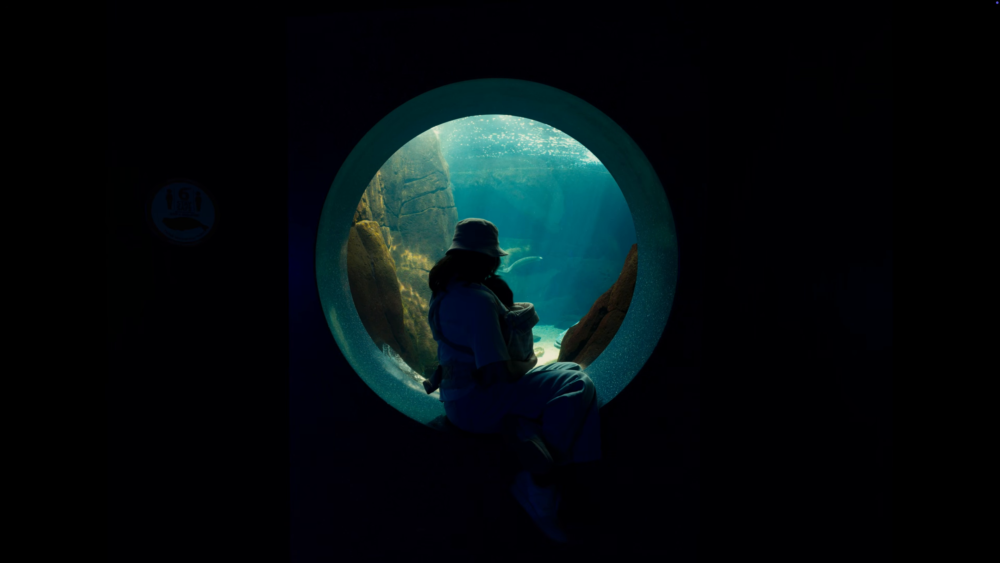
{"action": "key", "text": "Escape"}
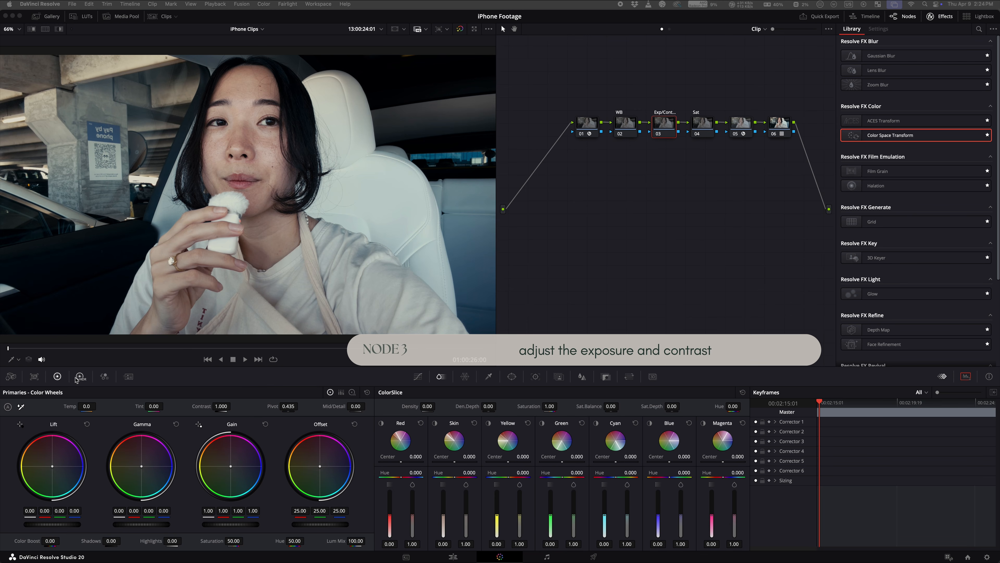
Lower the HDR Global exposure on node 03 of the car interior clip to about -0.30
{"action": "left_click", "coordinate": [80, 378]}
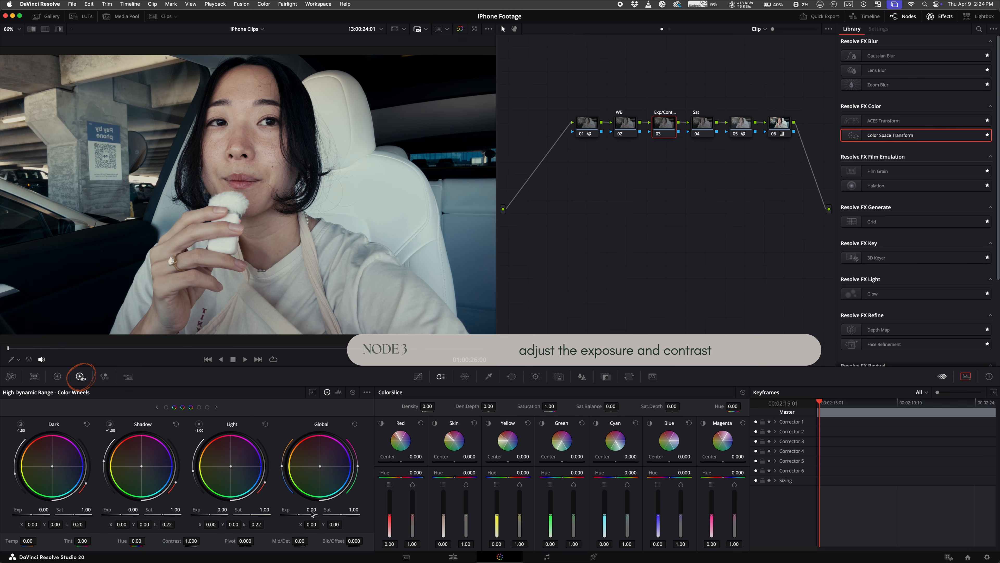
{"action": "left_click_drag", "start_coordinate": [311, 511], "coordinate": [311, 512]}
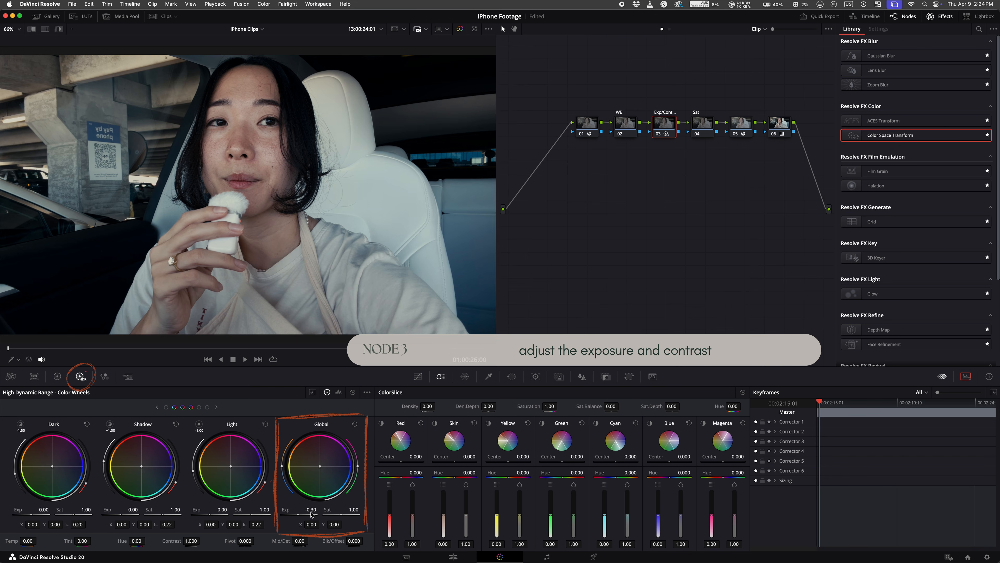
Compare the car interior shot with and without node 03, and set the ColorSlice saturation on node 04 to 1.32
{"action": "key", "text": "super+d"}
{"action": "key", "text": "super+d"}
{"action": "left_click", "coordinate": [628, 122]}
{"action": "left_click", "coordinate": [700, 123]}
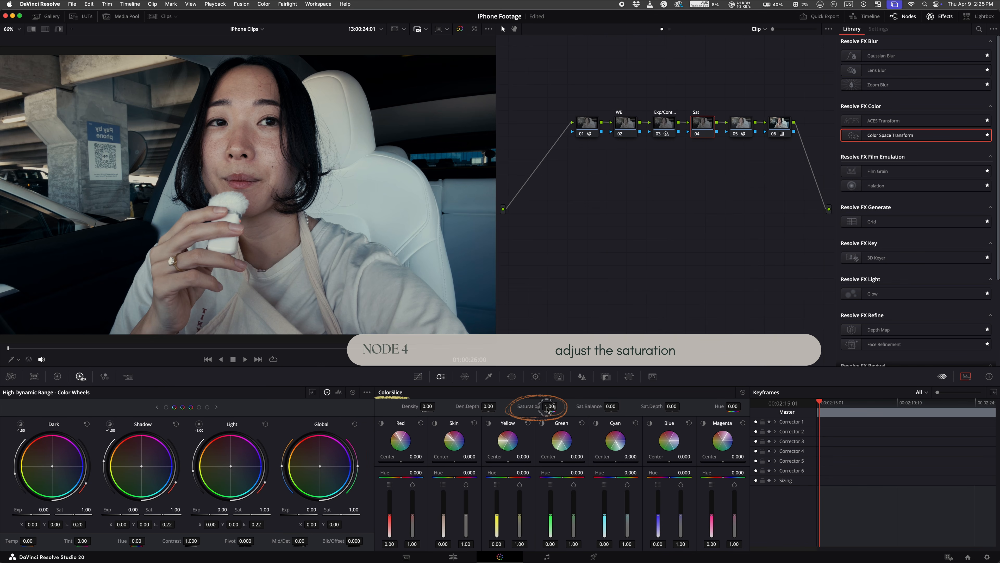
{"action": "left_click_drag", "start_coordinate": [548, 406], "coordinate": [552, 406]}
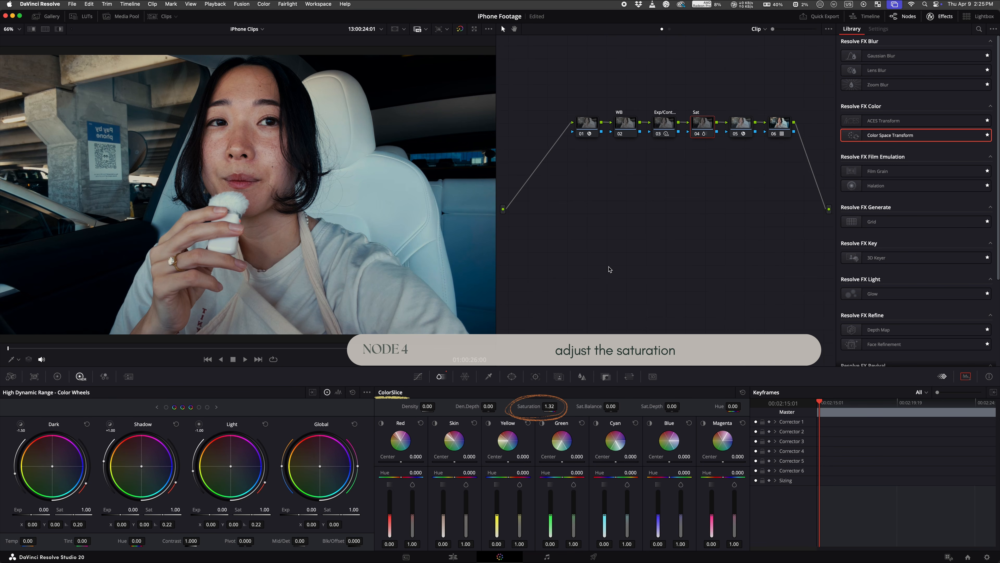
{"action": "left_click", "coordinate": [256, 350]}
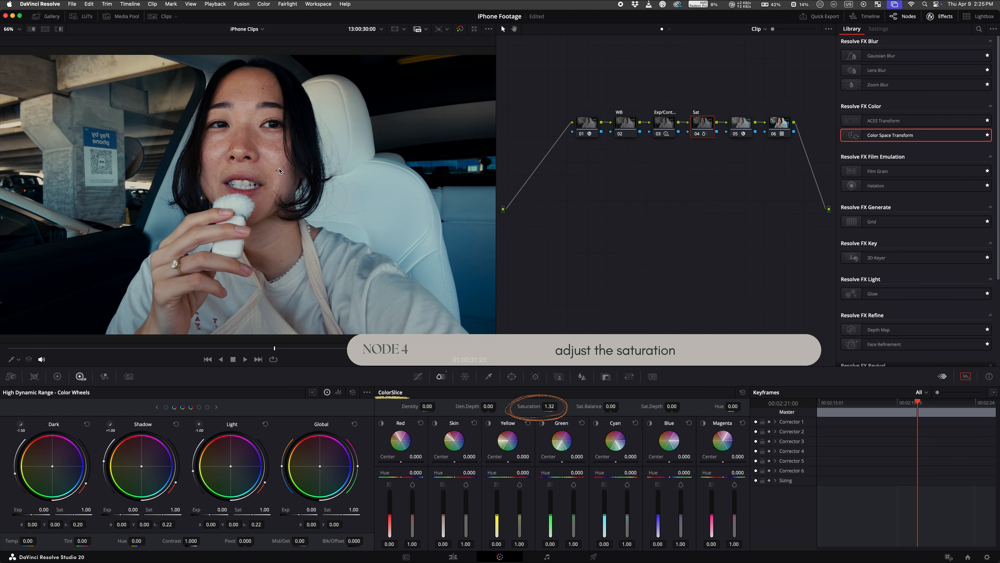
Add a serial node after the Sat node and lower its ColorSlice Blue saturation to about 0.59
{"action": "left_click", "coordinate": [779, 124]}
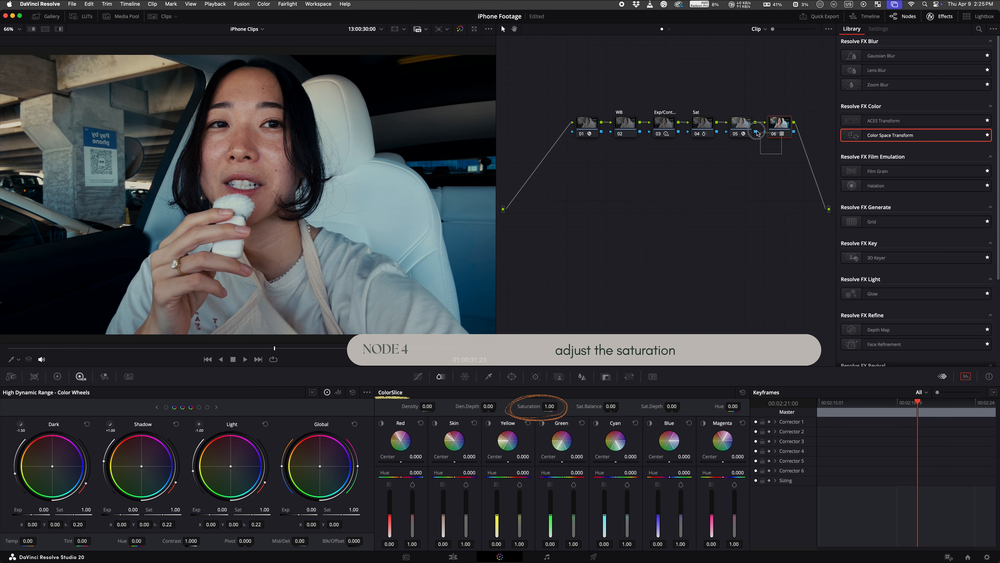
{"action": "left_click_drag", "start_coordinate": [744, 126], "coordinate": [774, 125]}
{"action": "left_click", "coordinate": [706, 127]}
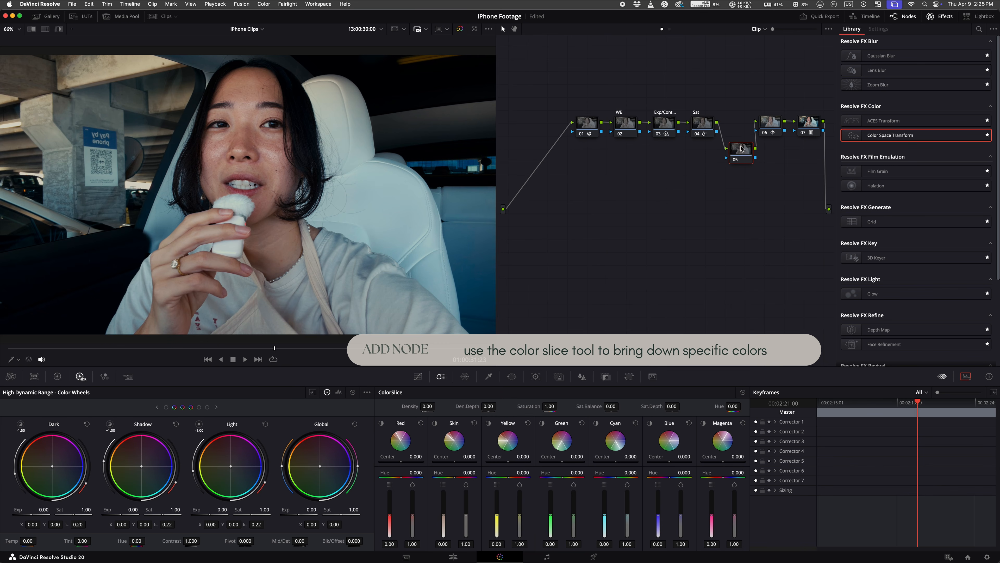
{"action": "key", "text": "alt+s"}
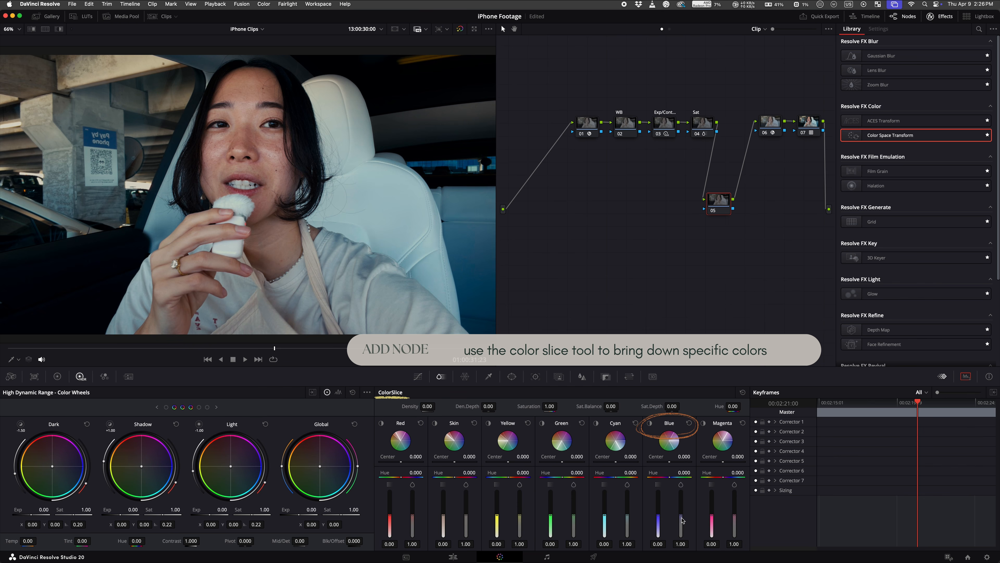
{"action": "left_click_drag", "start_coordinate": [683, 520], "coordinate": [685, 533]}
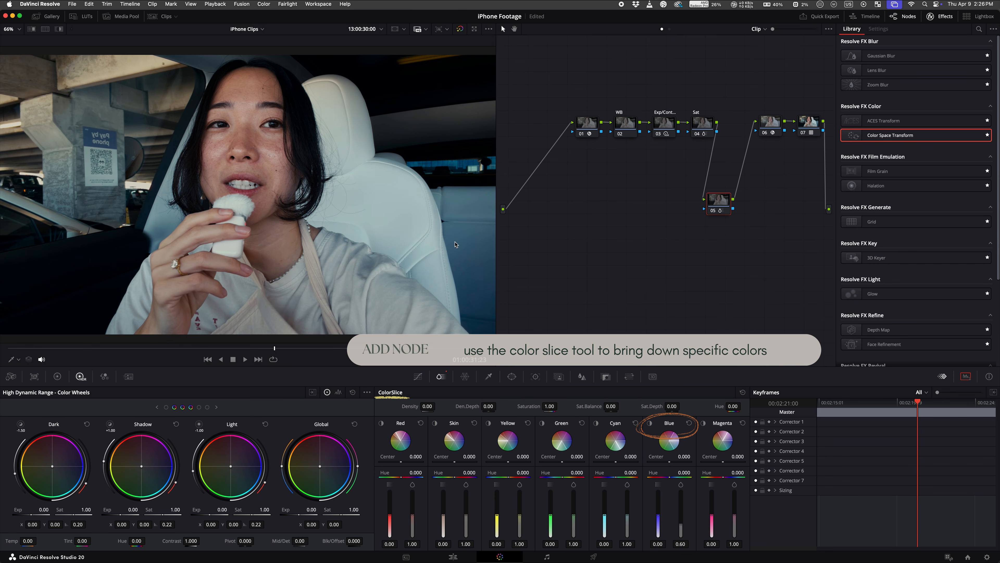
Compare the car interior shot with and without node 05's blue reduction, including at full screen
{"action": "key", "text": "ctrl+d"}
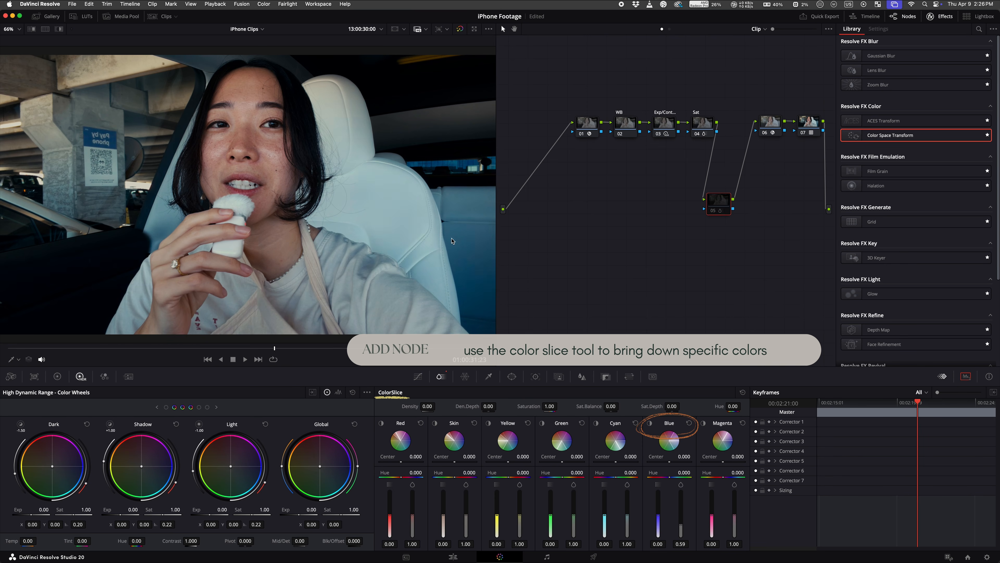
{"action": "key", "text": "super+d"}
{"action": "key", "text": "super+d"}
{"action": "key", "text": "super+d"}
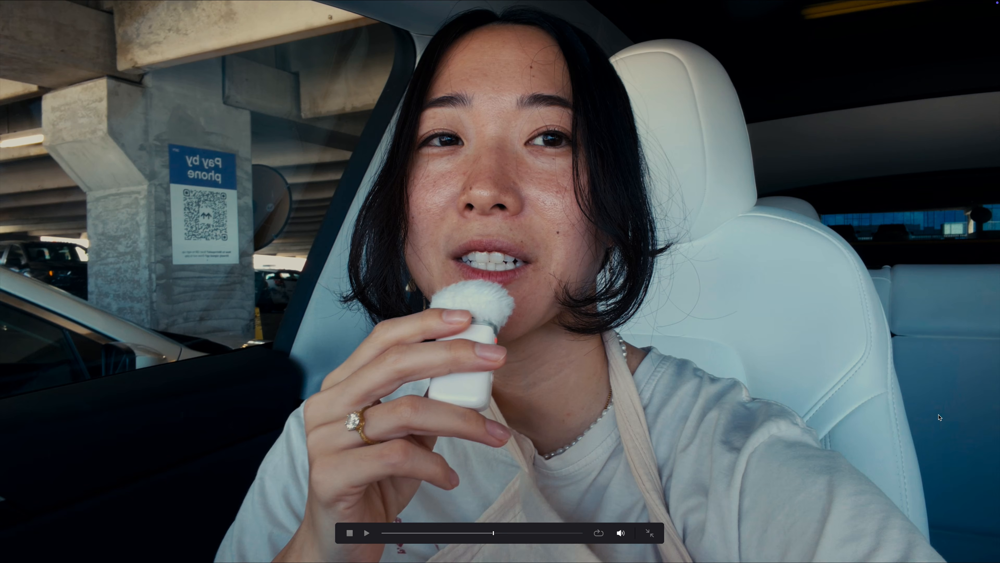
{"action": "key", "text": "super+d"}
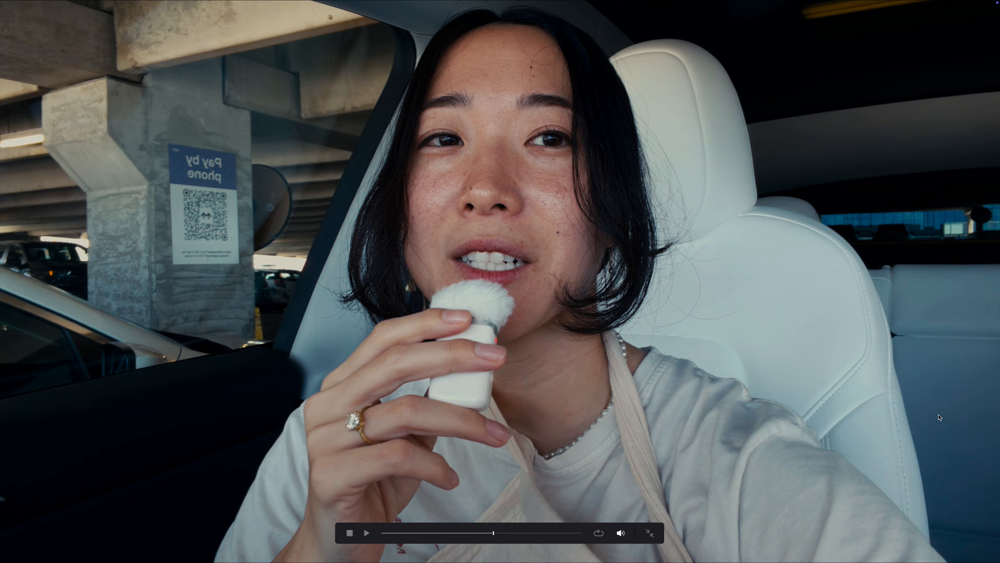
{"action": "key", "text": "super+d"}
{"action": "key", "text": "super+d"}
{"action": "key", "text": "super+d"}
{"action": "key", "text": "super+d"}
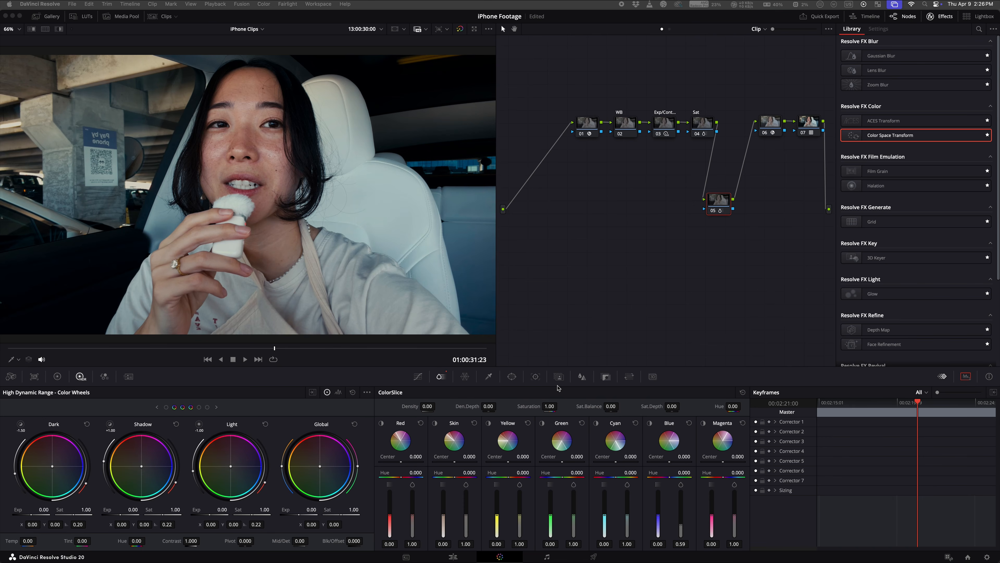
{"action": "key", "text": "super+f"}
{"action": "key", "text": "super+s"}
On node 03, set the primary Lift to 0.02, Gain to 0.92 and contrast to 1.008, and compare the shot with and without the node
{"action": "left_click", "coordinate": [658, 124]}
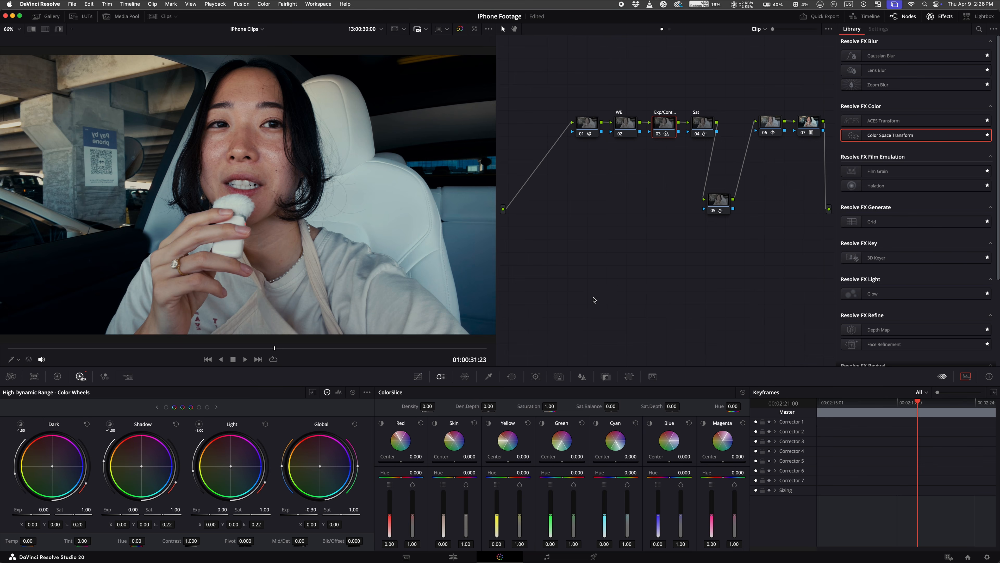
{"action": "left_click", "coordinate": [57, 376]}
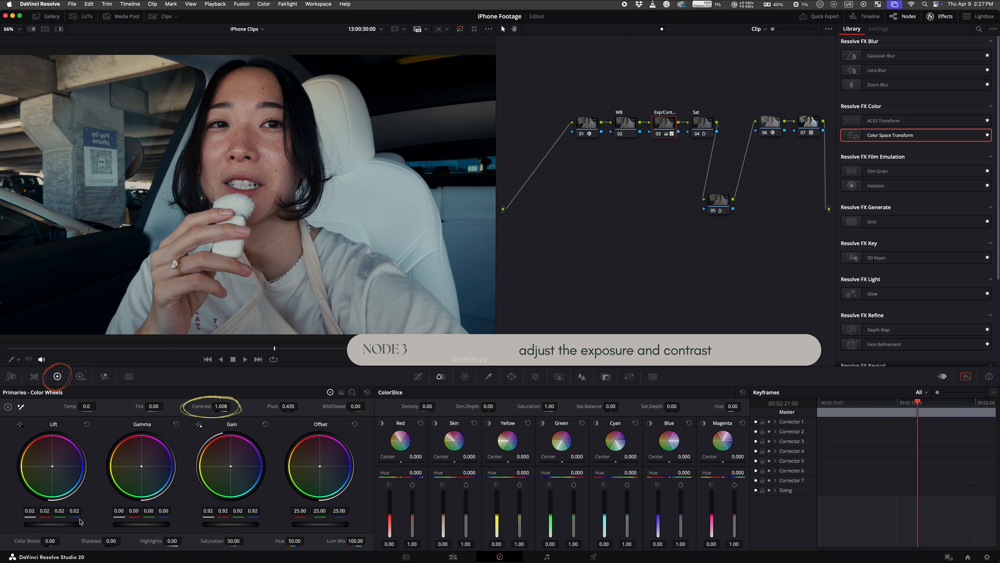
{"action": "key", "text": "ctrl+d"}
{"action": "key", "text": "ctrl+d"}
{"action": "key", "text": "ctrl+d"}
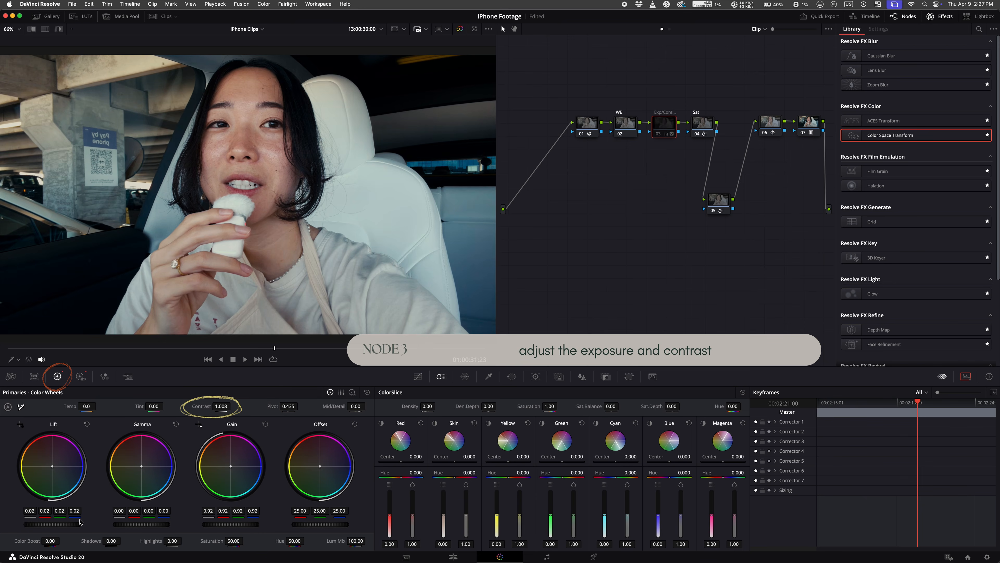
{"action": "key", "text": "ctrl+d"}
{"action": "key", "text": "ctrl+d"}
{"action": "key", "text": "ctrl+d"}
{"action": "key", "text": "ctrl+d"}
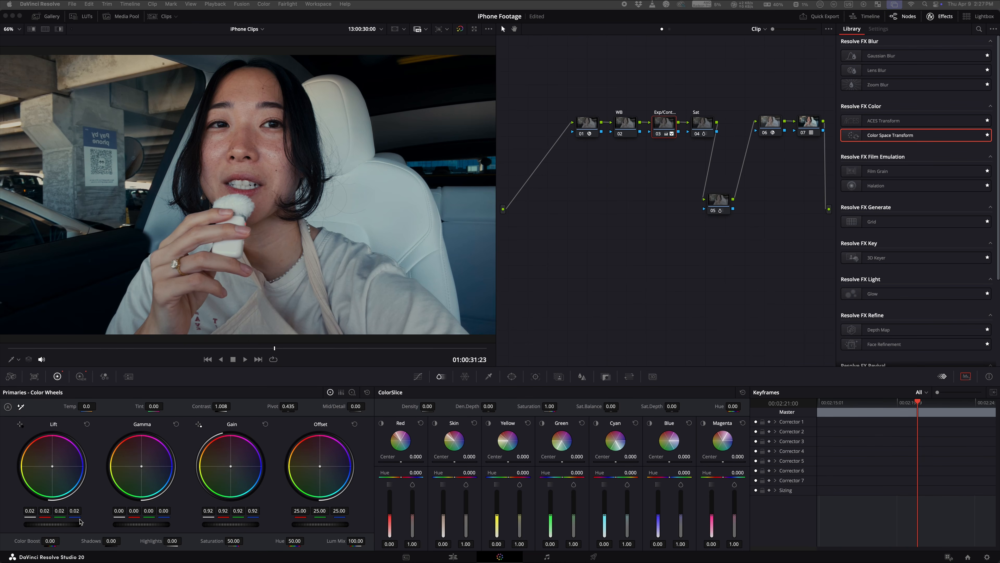
{"action": "key", "text": "ctrl+d"}
{"action": "key", "text": "ctrl+d"}
{"action": "key", "text": "ctrl+d"}
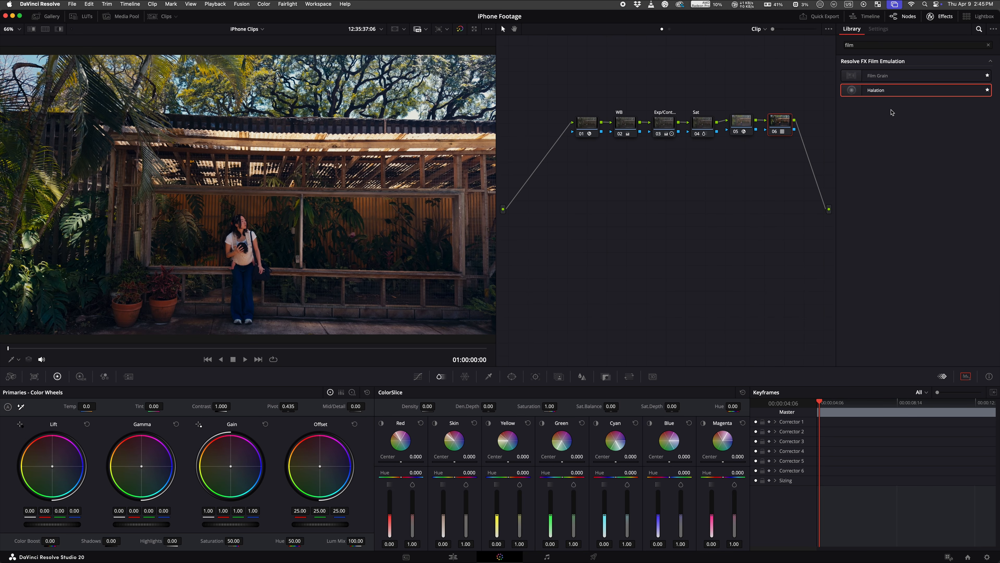
Move the garden clip's last two nodes aside, add a serial node after the Sat node and apply the Halation effect to it
{"action": "left_click_drag", "start_coordinate": [816, 95], "coordinate": [737, 224]}
{"action": "left_click", "coordinate": [703, 125]}
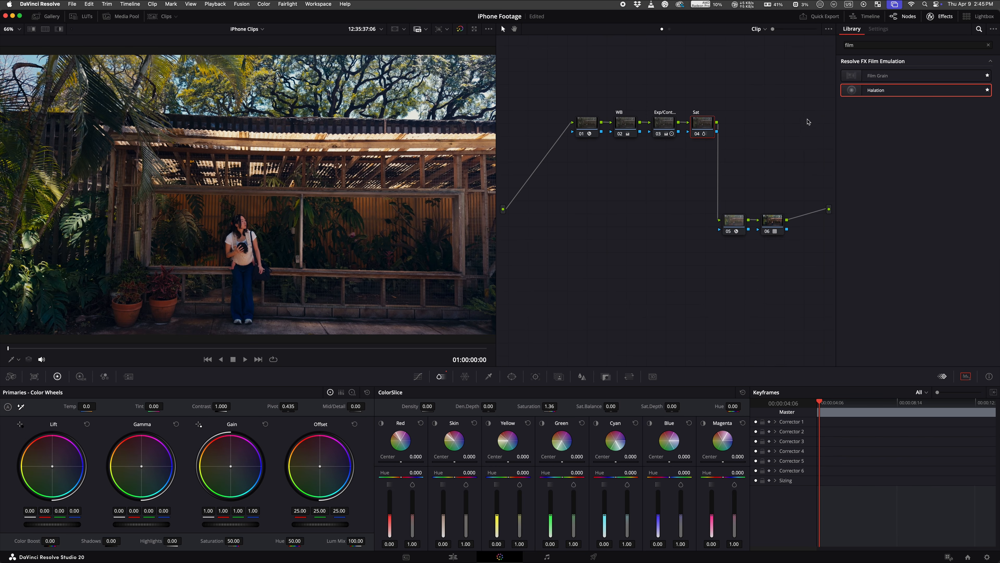
{"action": "key", "text": "alt+s"}
{"action": "left_click", "coordinate": [744, 125]}
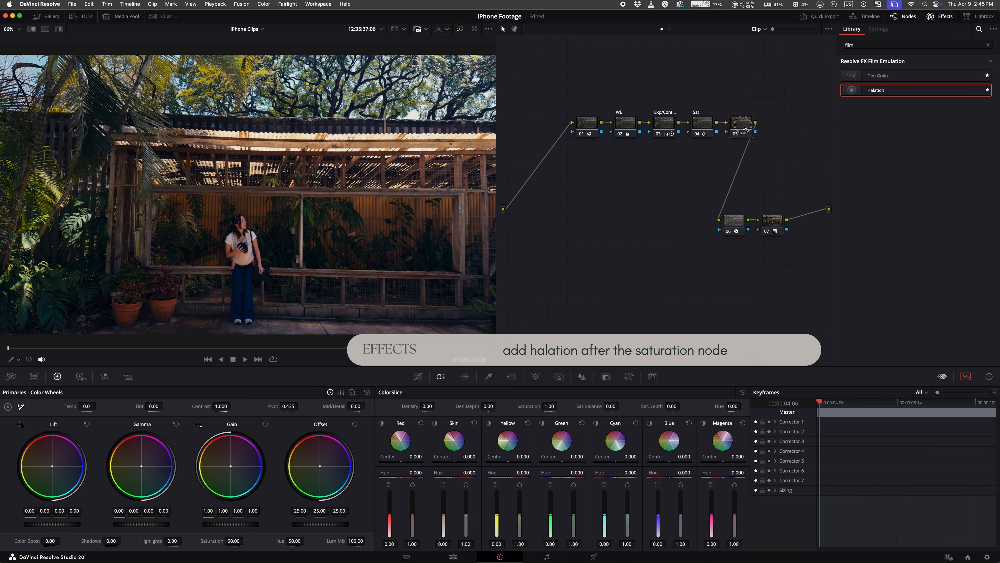
{"action": "left_click_drag", "start_coordinate": [744, 127], "coordinate": [779, 126]}
{"action": "left_click_drag", "start_coordinate": [876, 90], "coordinate": [780, 125]}
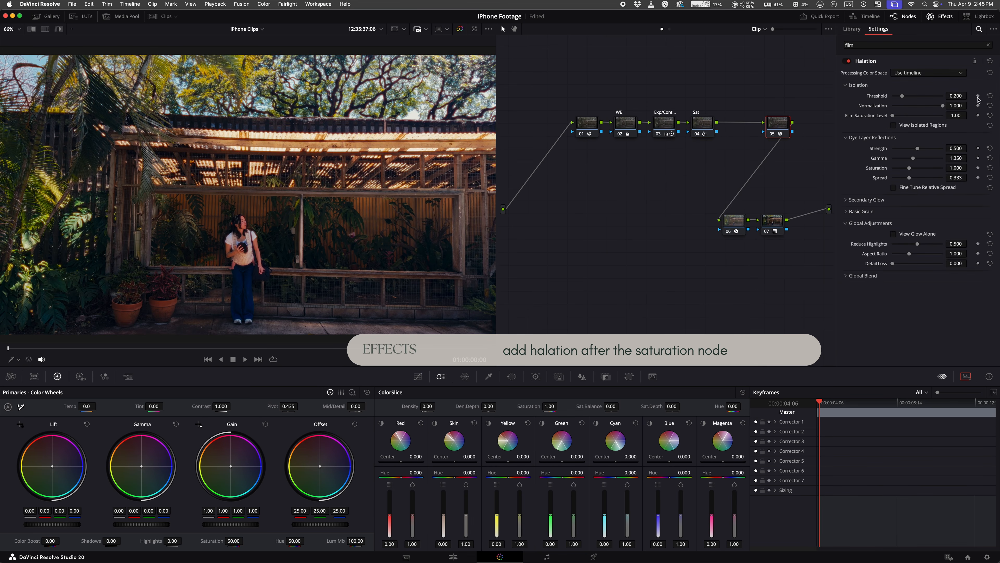
Raise the Halation threshold to about 0.44 while viewing the isolated regions, and review the shot full screen
{"action": "left_click", "coordinate": [893, 126]}
{"action": "left_click_drag", "start_coordinate": [902, 97], "coordinate": [911, 100]}
{"action": "left_click_drag", "start_coordinate": [913, 98], "coordinate": [915, 99]}
{"action": "left_click", "coordinate": [902, 125]}
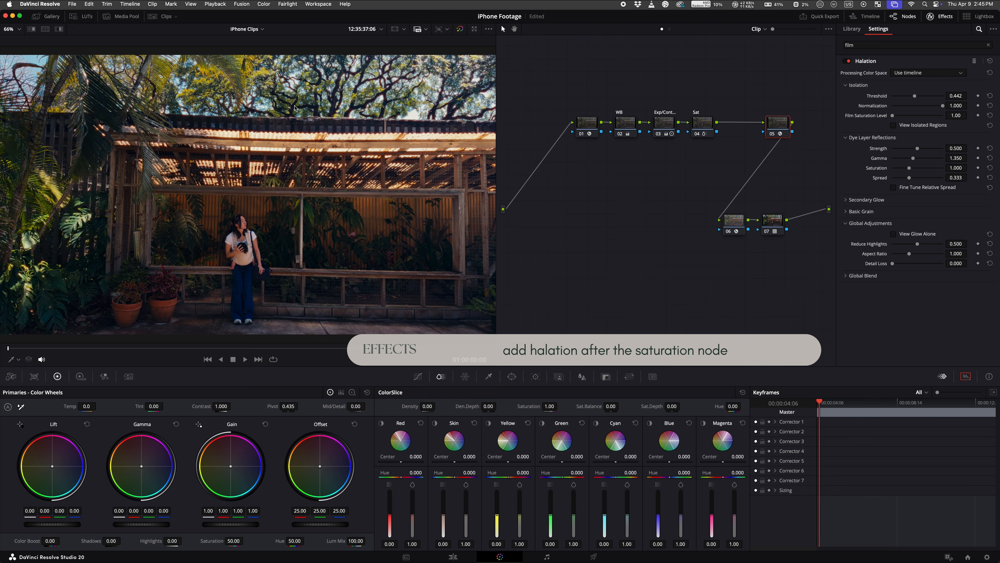
{"action": "key", "text": "super+f"}
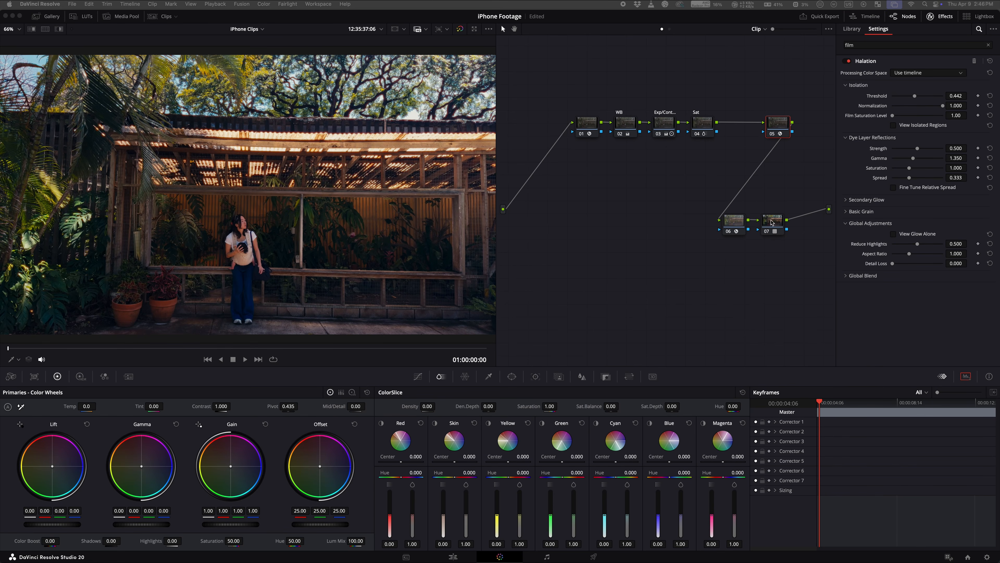
Add a serial node at the very end of the garden clip's node tree and apply Film Grain to it
{"action": "left_click", "coordinate": [772, 223]}
{"action": "key", "text": "alt+s"}
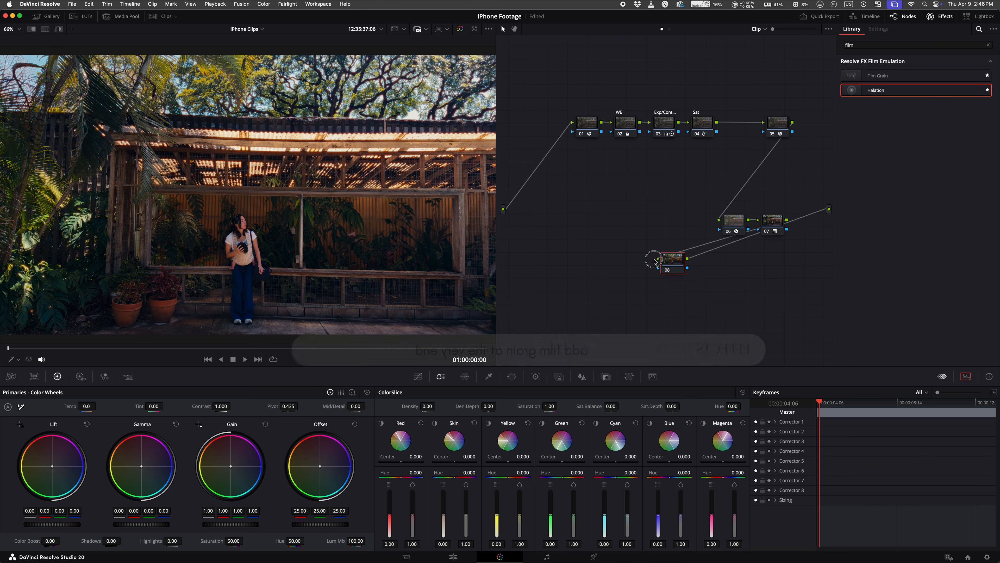
{"action": "left_click_drag", "start_coordinate": [878, 79], "coordinate": [631, 261]}
{"action": "left_click_drag", "start_coordinate": [634, 261], "coordinate": [784, 304]}
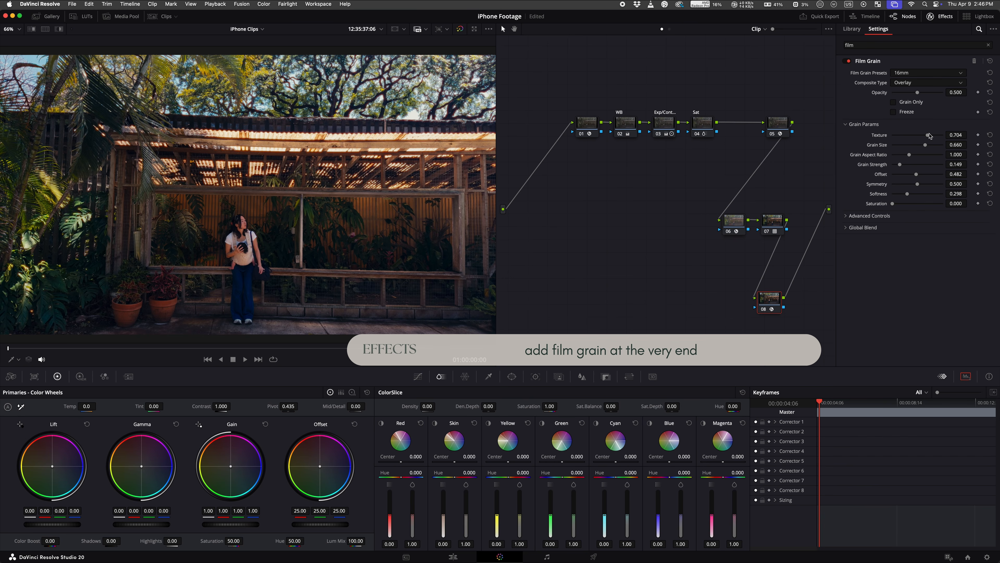
Set the Film Grain preset to 35mm and fine-tune the grain parameters while viewing only the grain
{"action": "mouse_move", "coordinate": [927, 136]}
{"action": "left_mouse_down"}
{"action": "mouse_move", "coordinate": [907, 136]}
{"action": "mouse_move", "coordinate": [929, 145]}
{"action": "left_mouse_up"}
{"action": "left_click", "coordinate": [910, 103]}
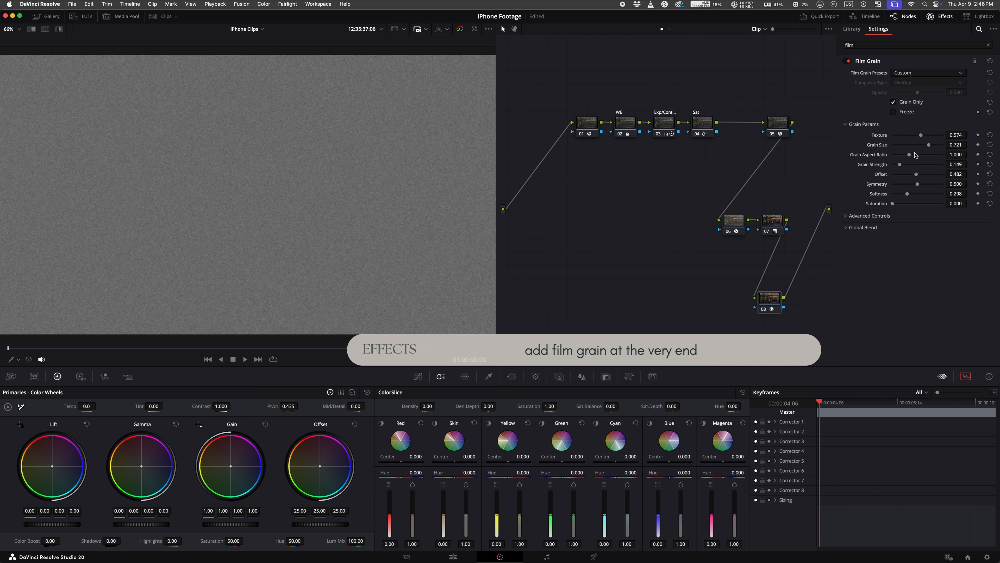
{"action": "left_click", "coordinate": [912, 73]}
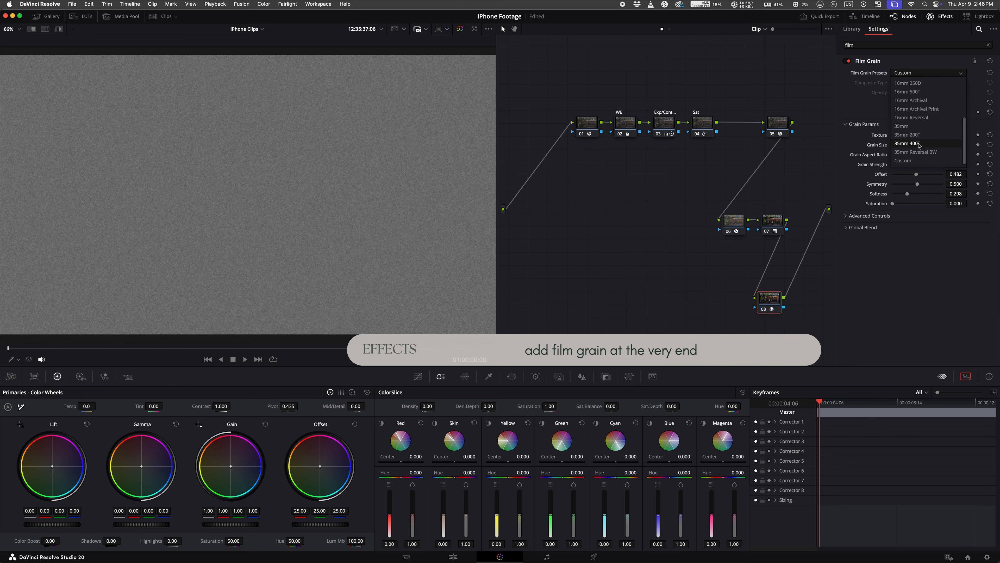
{"action": "left_click", "coordinate": [906, 126]}
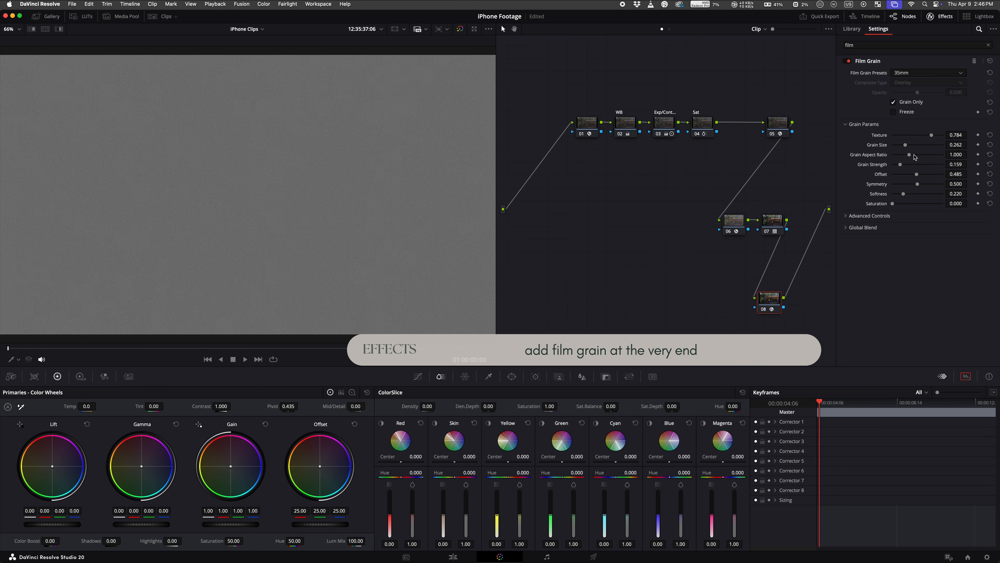
{"action": "left_click_drag", "start_coordinate": [924, 138], "coordinate": [924, 167]}
{"action": "left_click", "coordinate": [903, 104]}
Review the garden shot full screen and compare it with all grading bypassed
{"action": "key", "text": "super+f"}
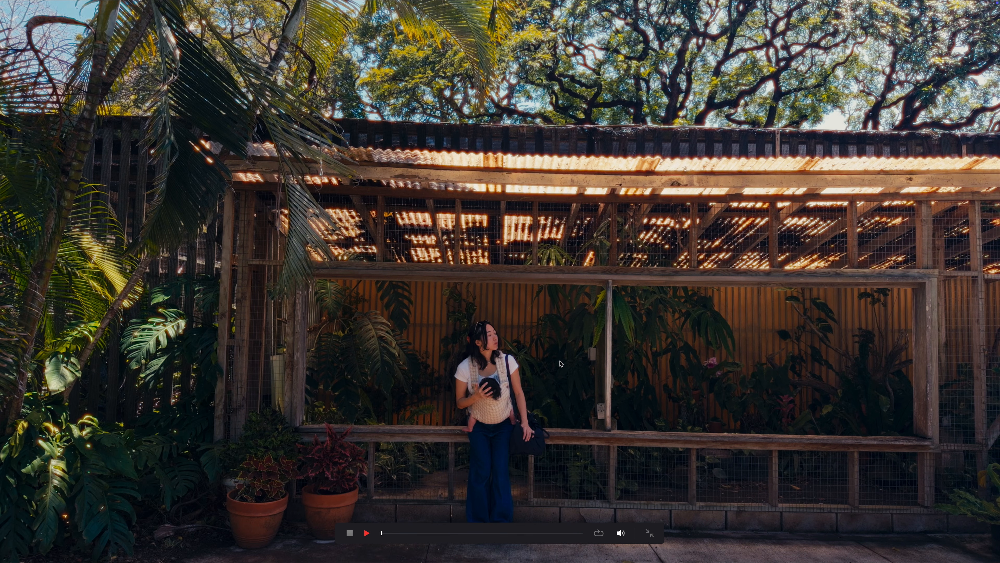
{"action": "key", "text": "space"}
{"action": "key", "text": "shift+d"}
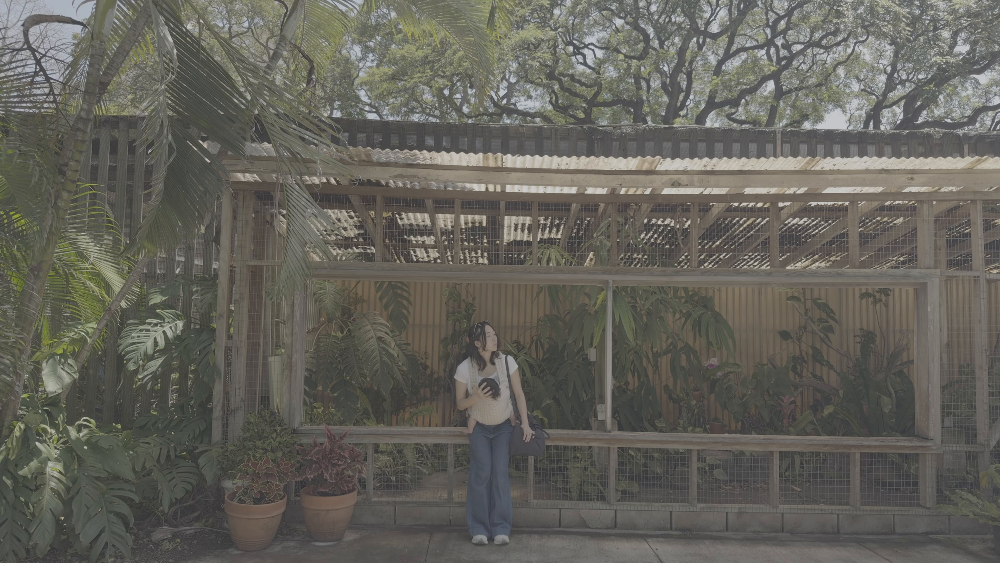